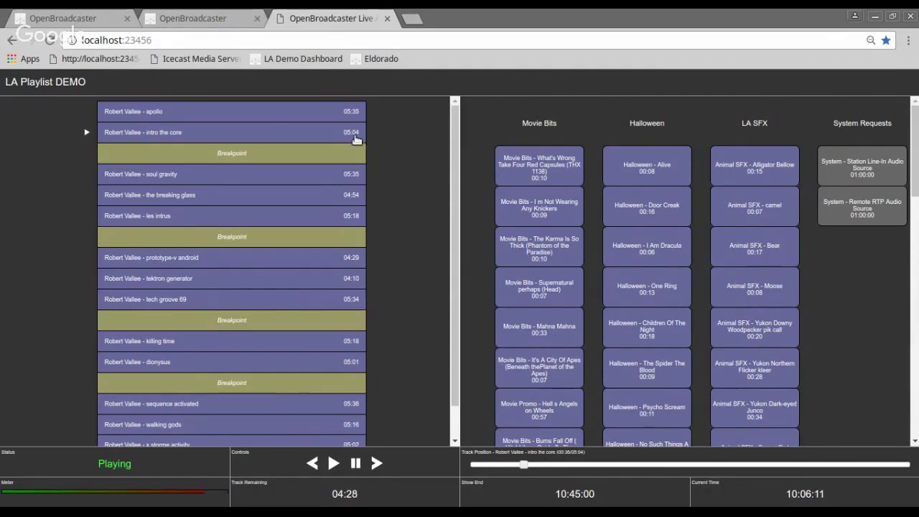
Open LA Playlist DEMO in the playlist editor and confirm its type is LiveAssist
click(73, 19)
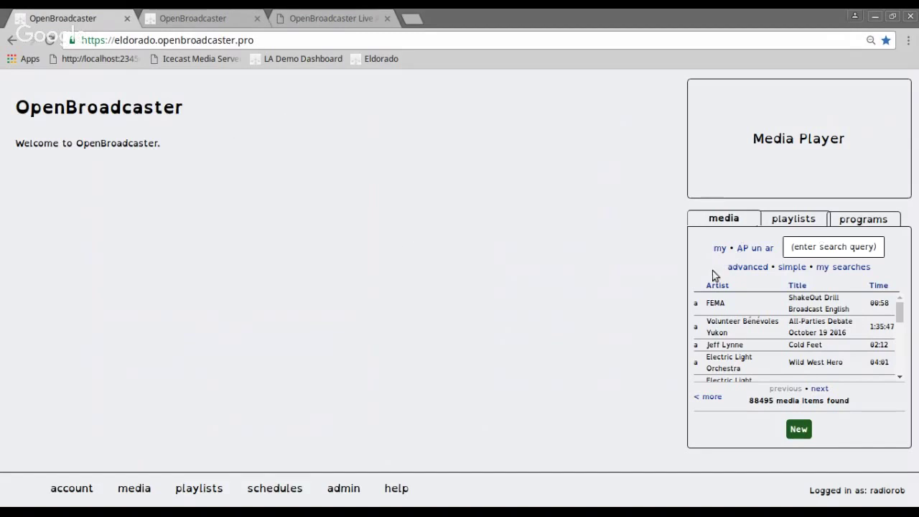
click(796, 219)
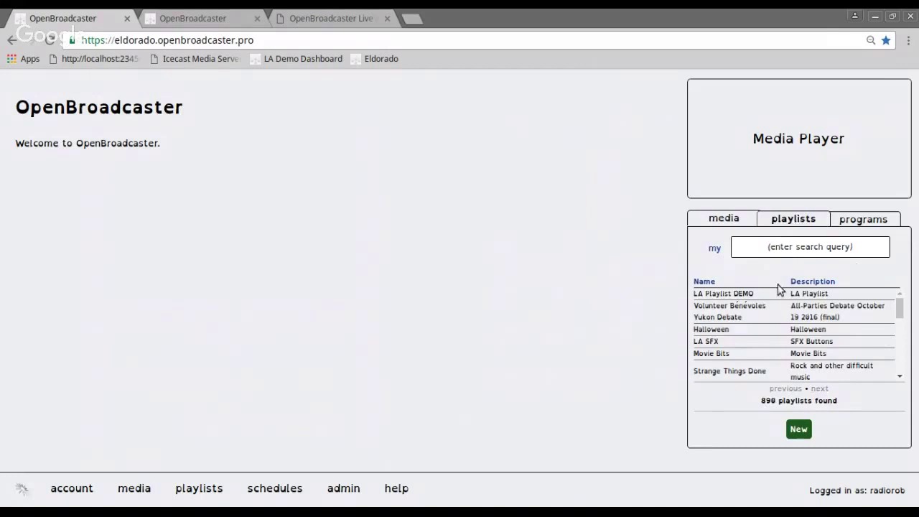
click(725, 296)
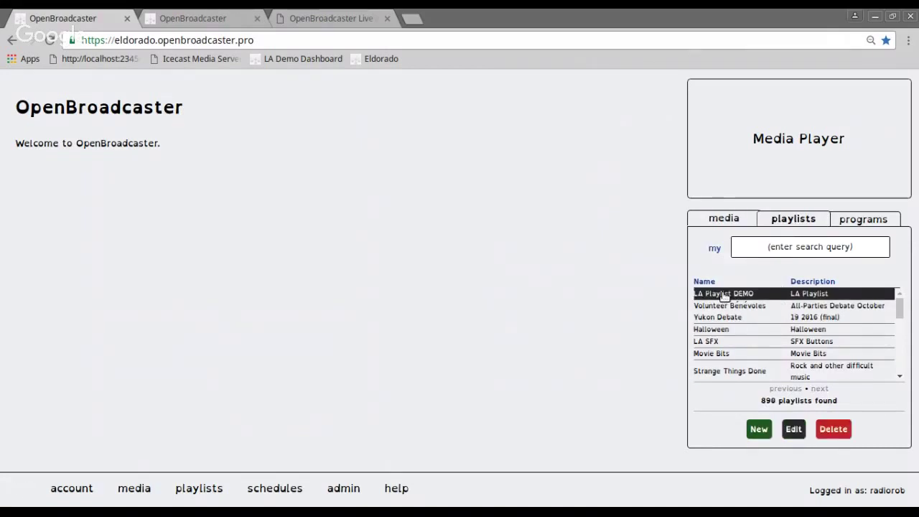
click(793, 432)
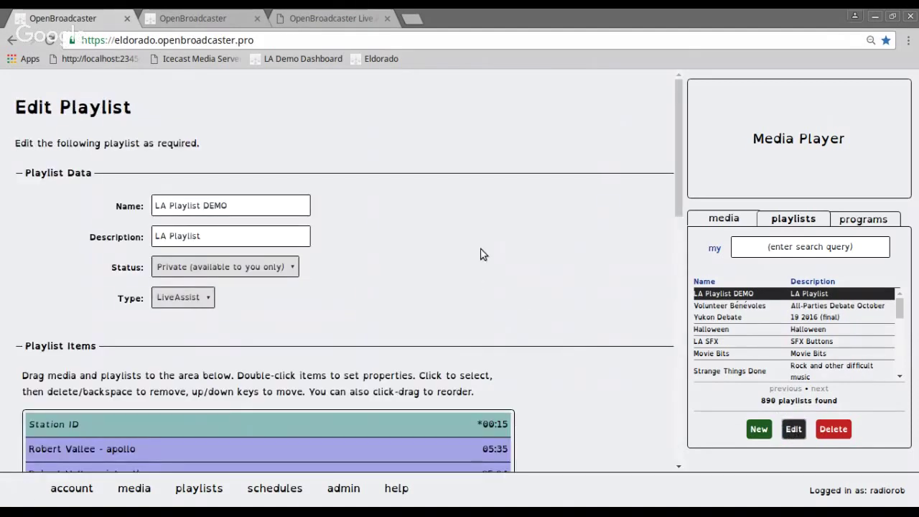
scroll(475, 255, down, 2)
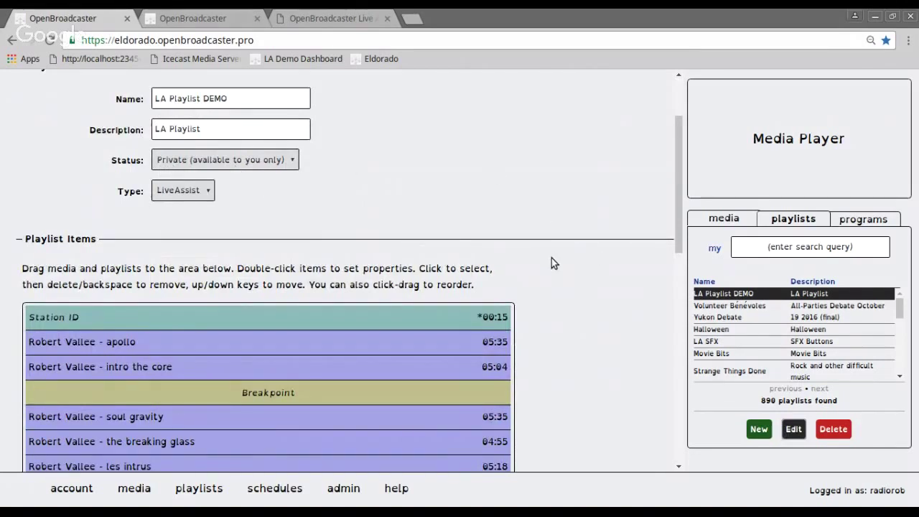
click(208, 191)
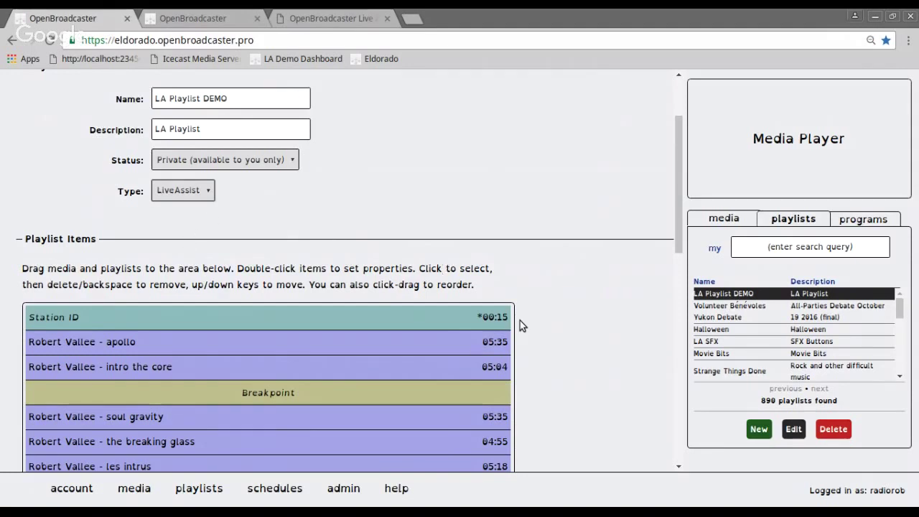
scroll(520, 320, down, 4)
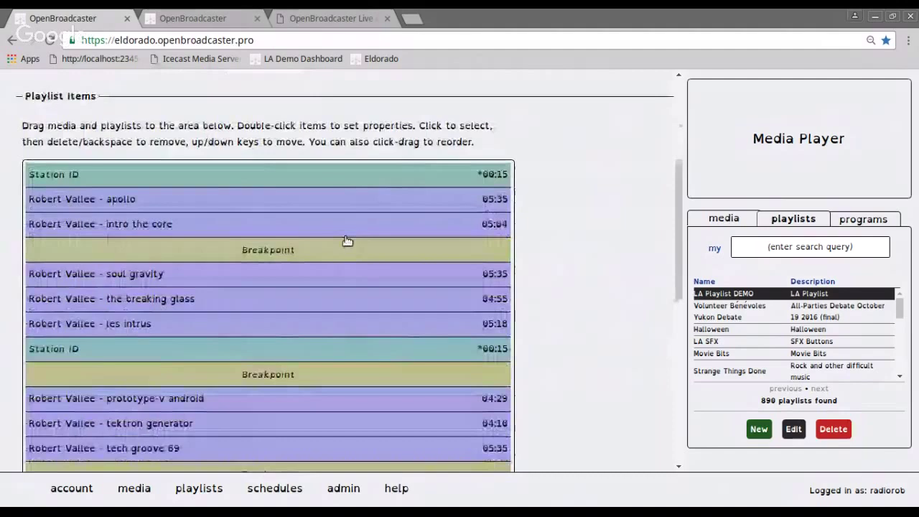
click(725, 219)
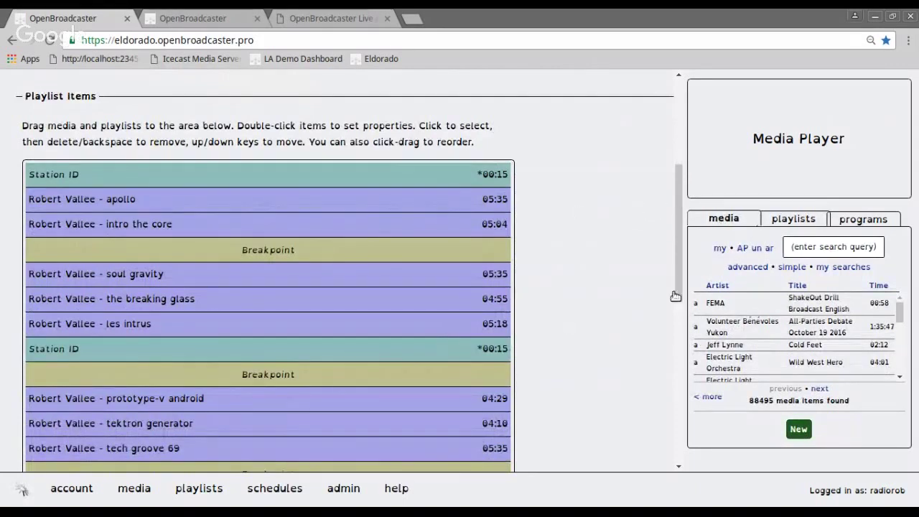
scroll(651, 440, down, 7)
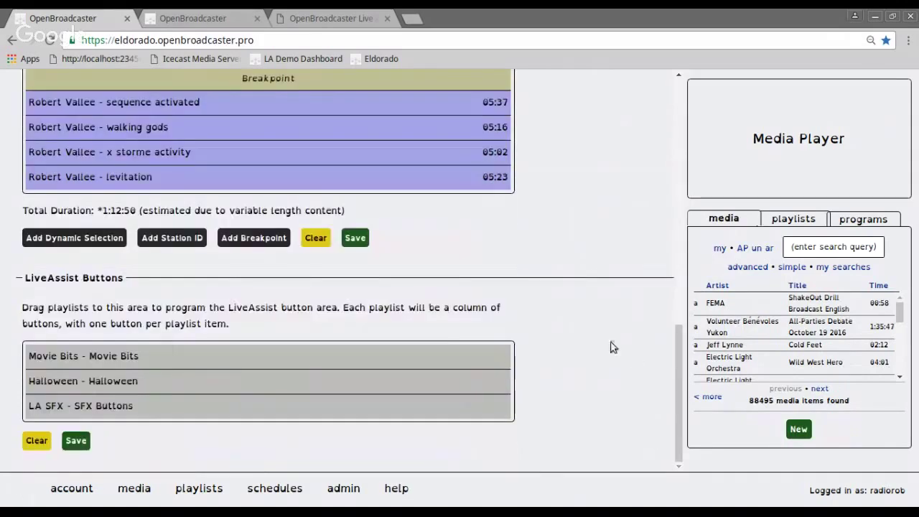
scroll(609, 347, up, 2)
click(752, 345)
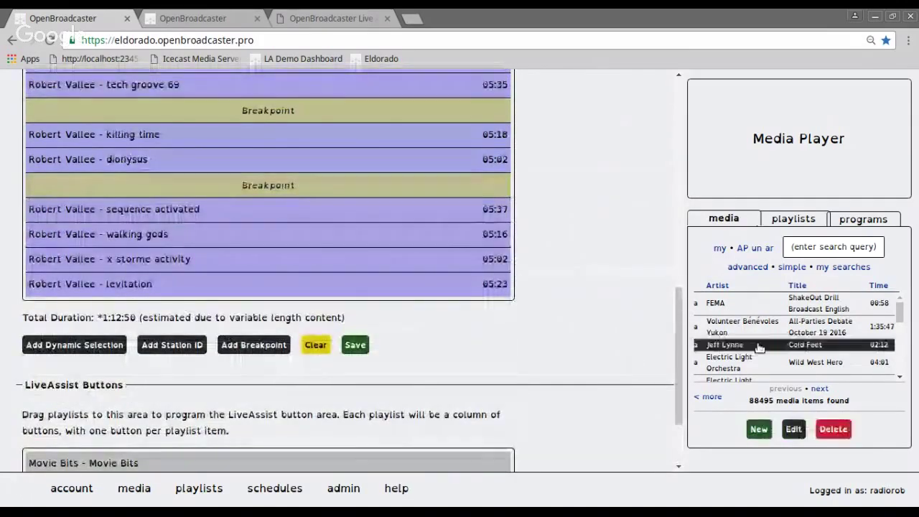
drag(752, 345, 309, 268)
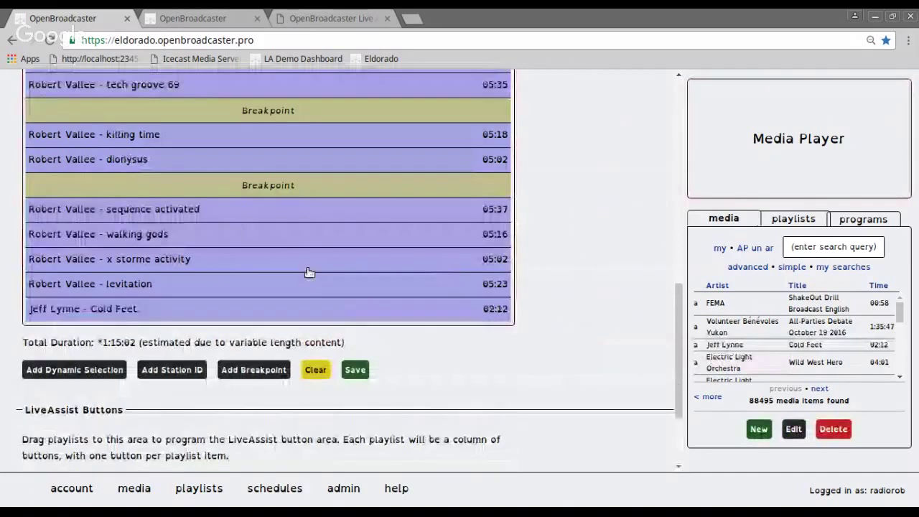
click(153, 319)
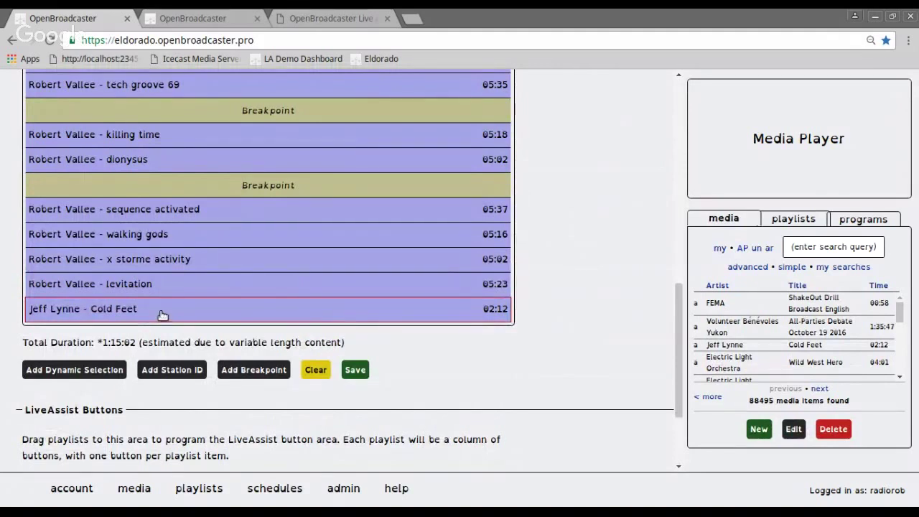
key(Delete)
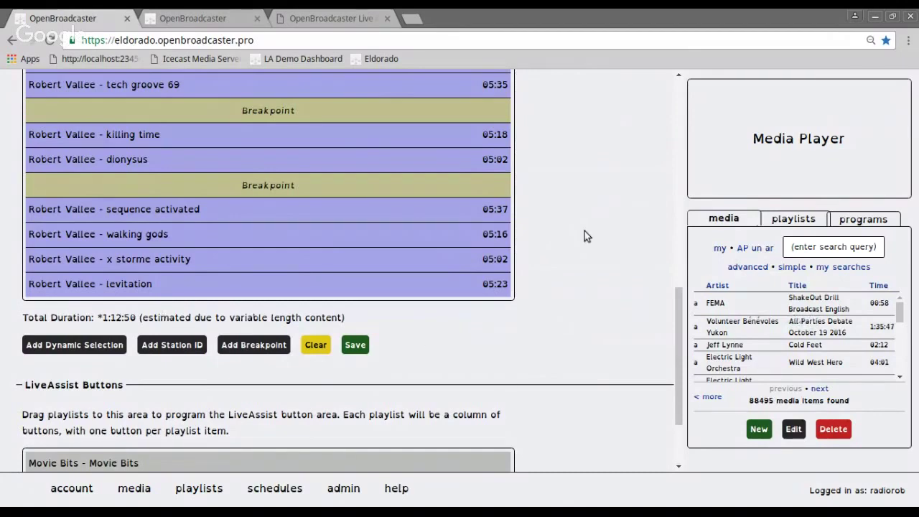
scroll(586, 231, up, 5)
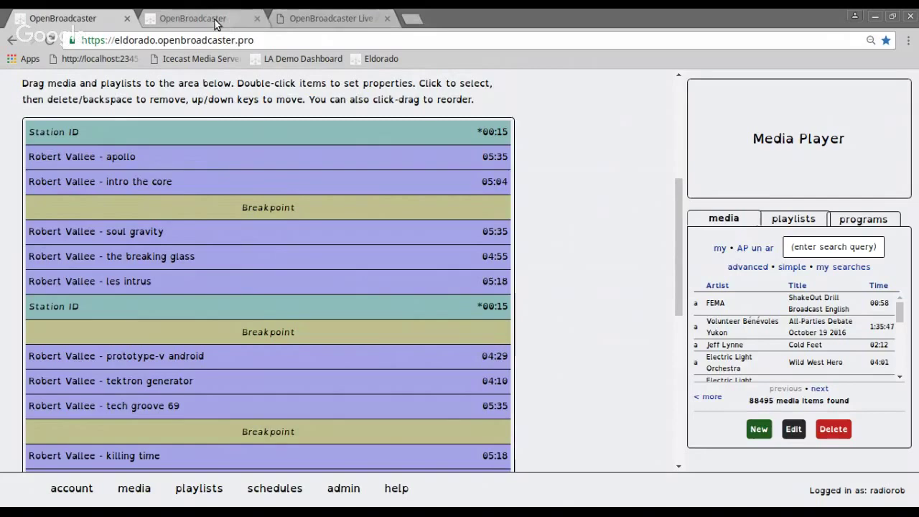
Check the Live Assist player and Schedule Shows pages, then start a blank browser tab
click(295, 22)
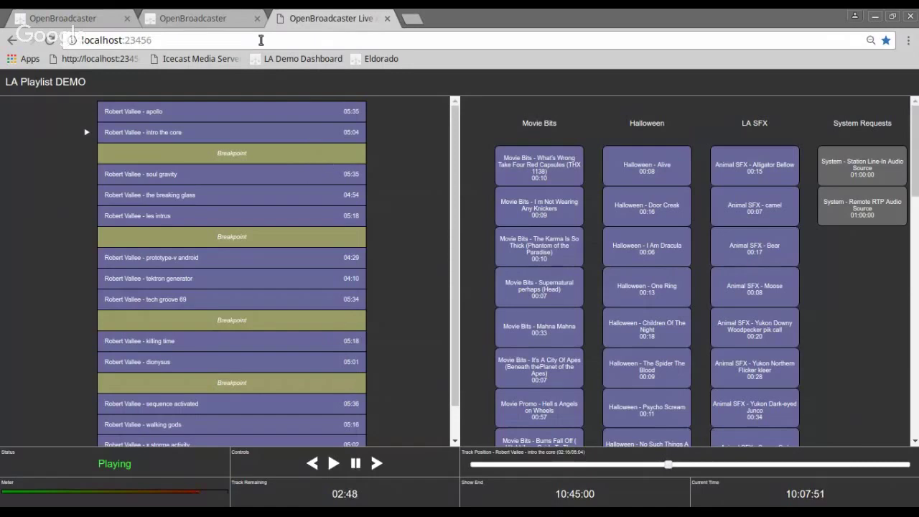
click(210, 20)
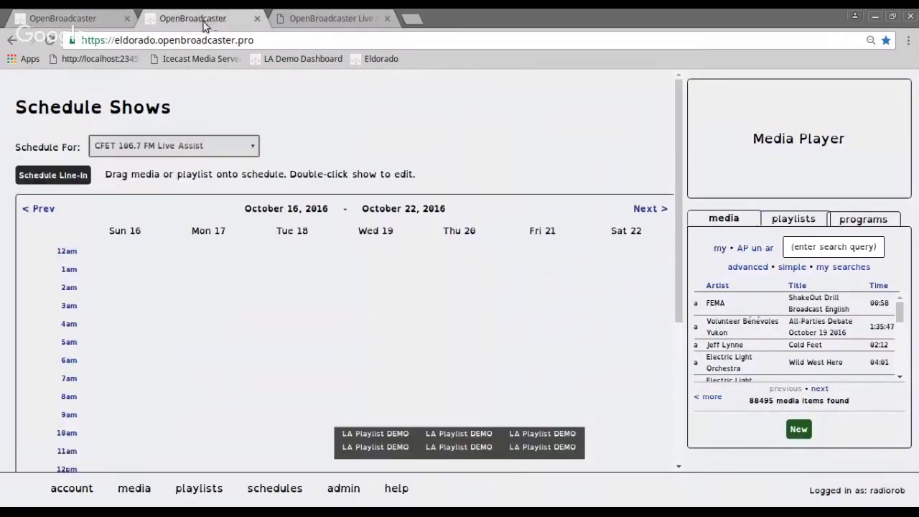
click(418, 20)
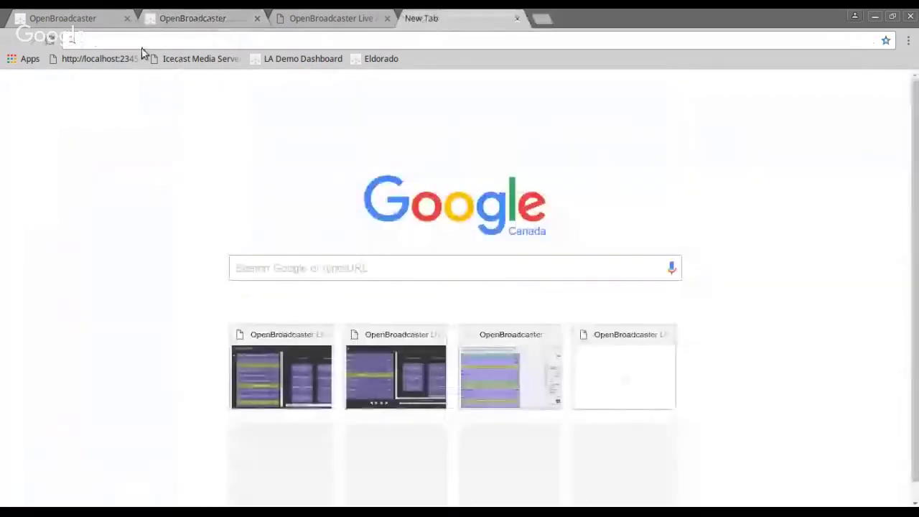
Load the LA Demo Dashboard status page, zoom it in three steps, and scroll its logs
click(321, 62)
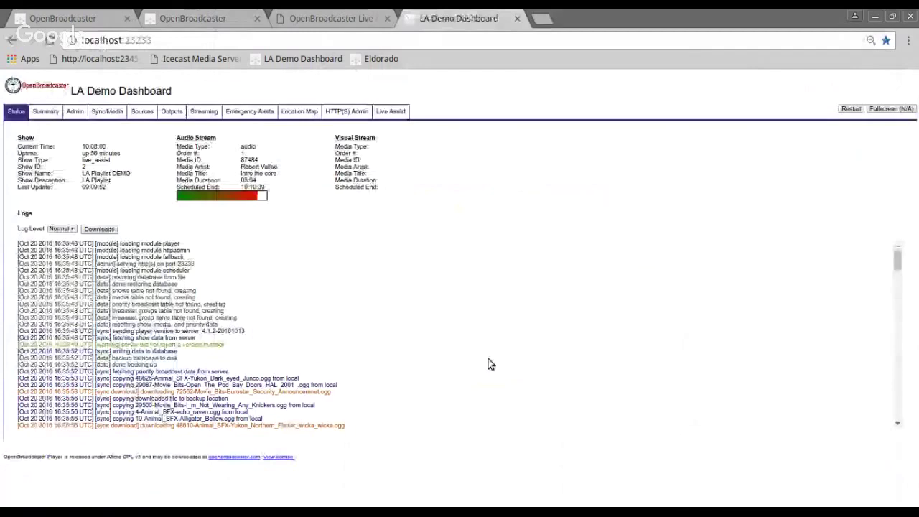
key(ctrl+plus)
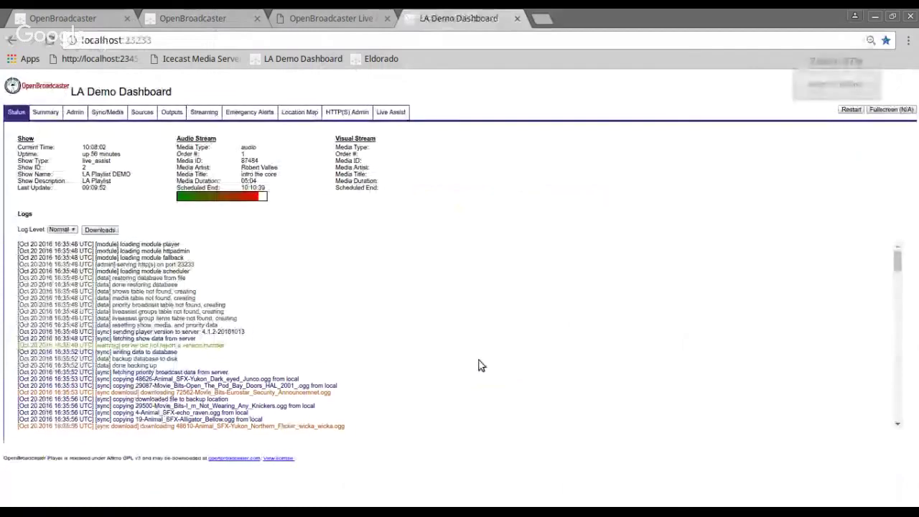
key(ctrl+plus)
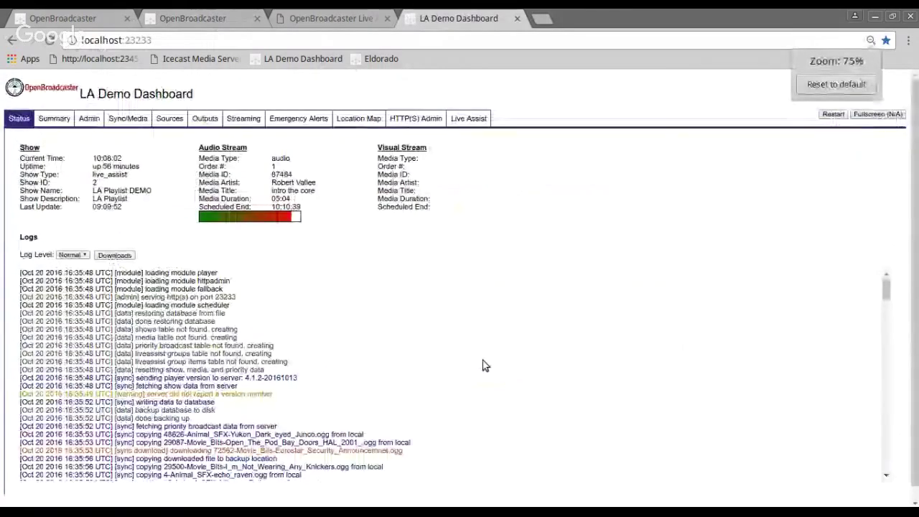
key(ctrl+plus)
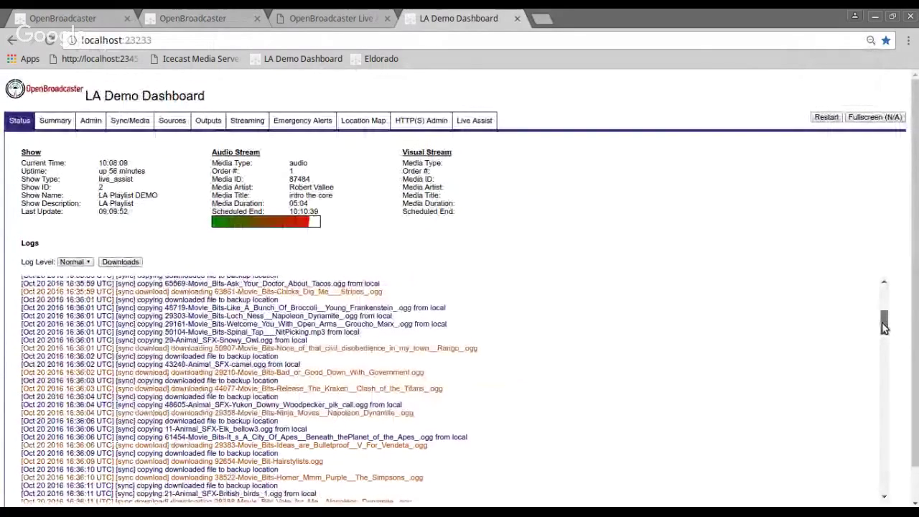
drag(885, 331, 884, 411)
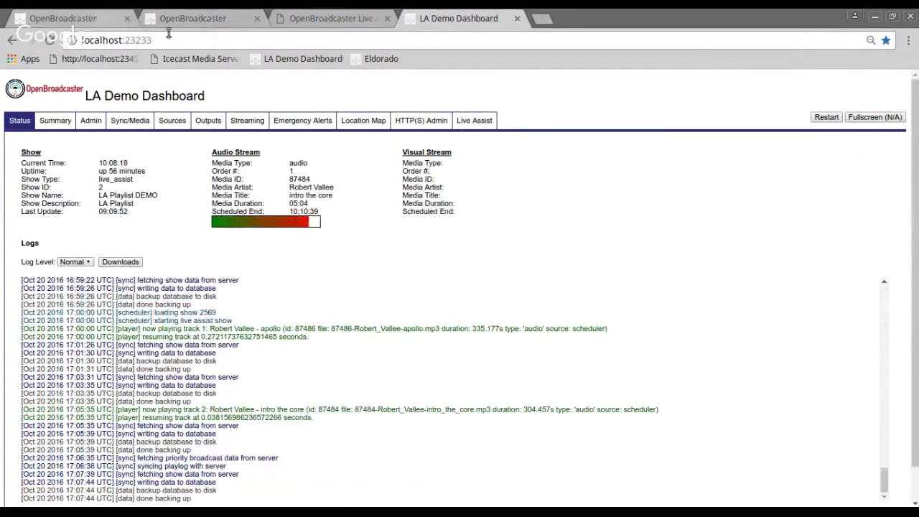
Switch back to the LA Playlist DEMO editor and scroll through its items
click(85, 19)
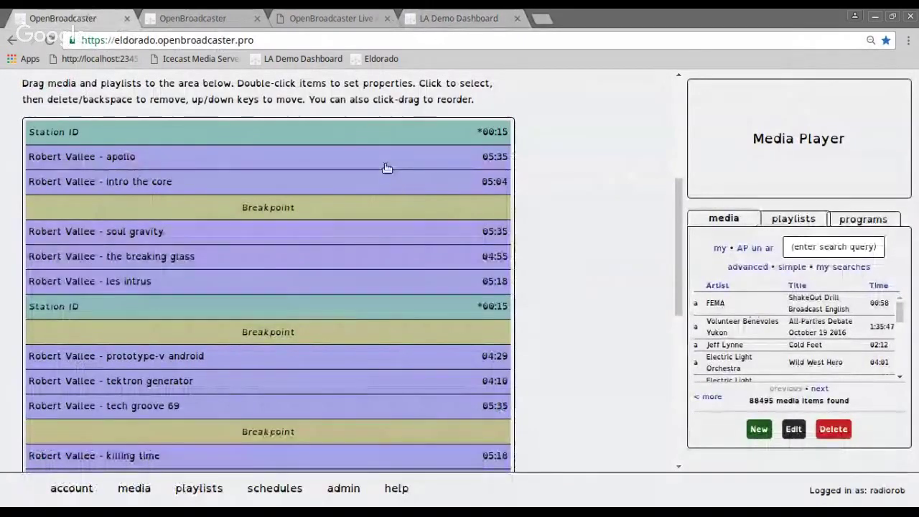
scroll(395, 216, down, 2)
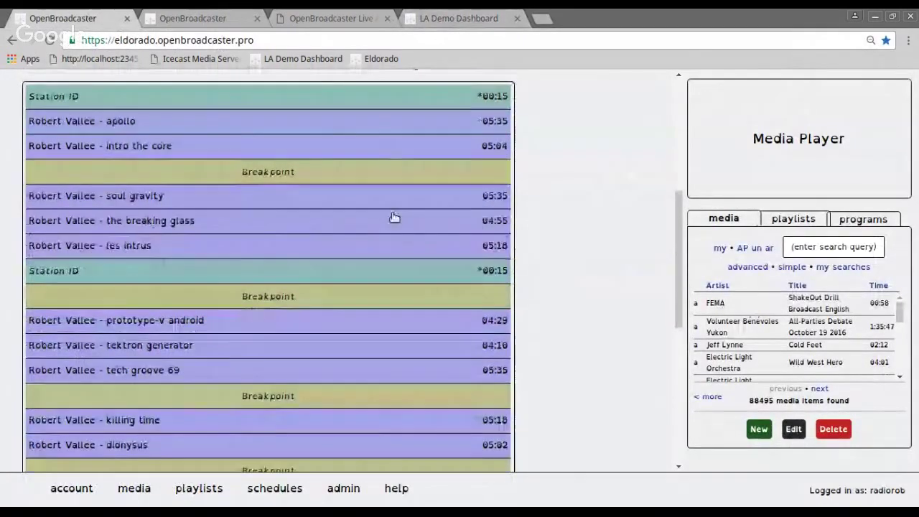
scroll(213, 119, down, 1)
scroll(324, 195, up, 2)
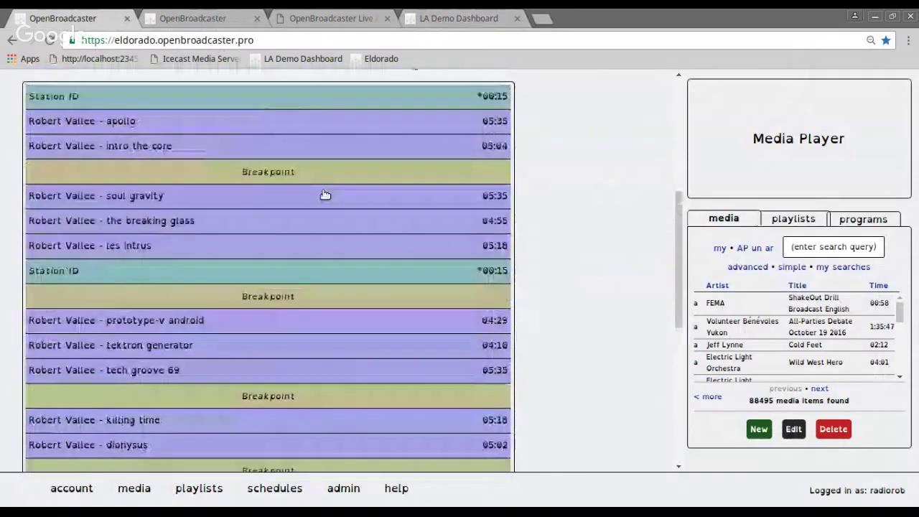
scroll(328, 220, down, 4)
scroll(328, 220, down, 1)
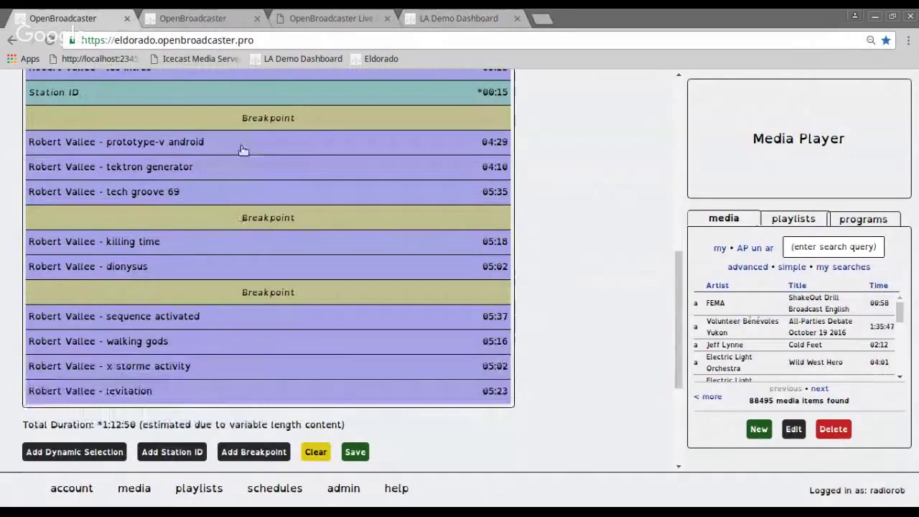
Add a breakpoint after levitation, then delete it so the items stay unchanged
click(258, 452)
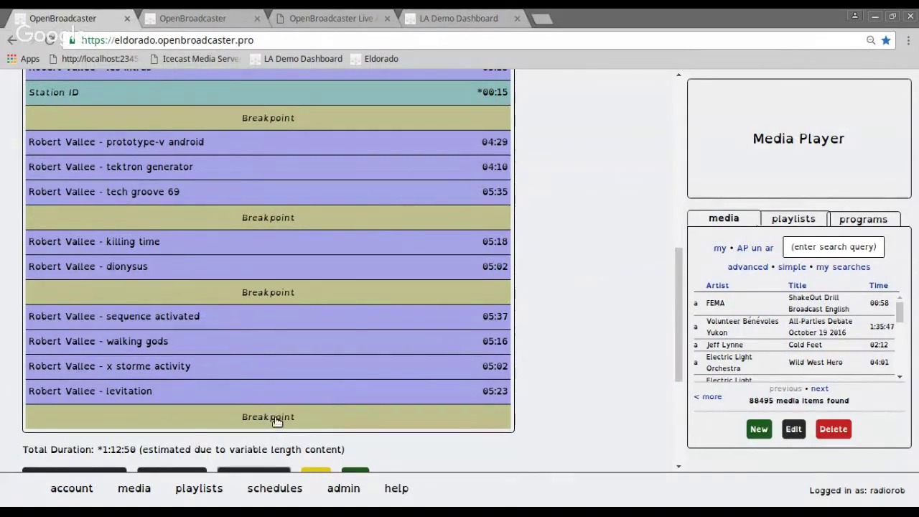
click(299, 420)
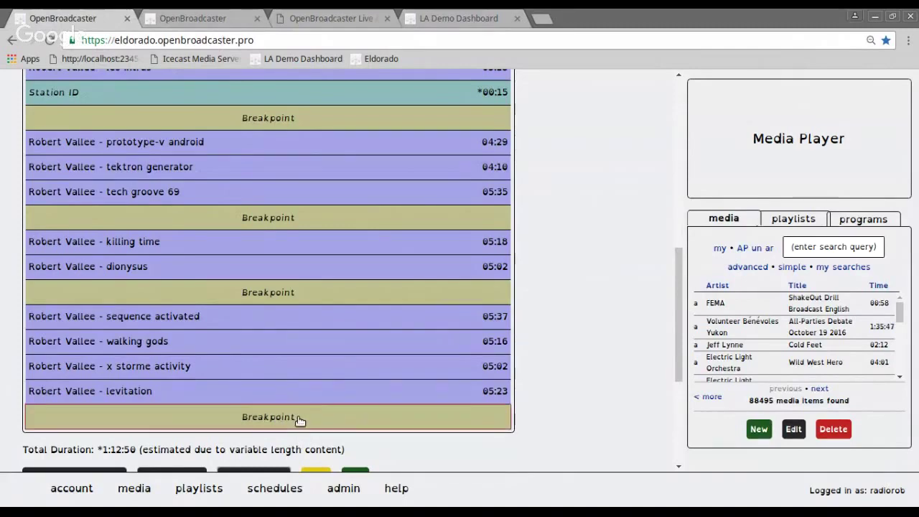
key(Delete)
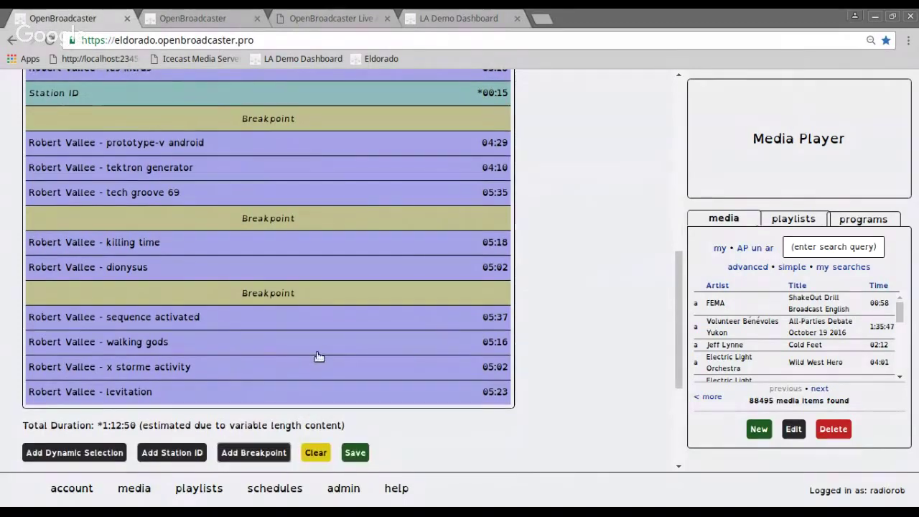
scroll(319, 357, up, 4)
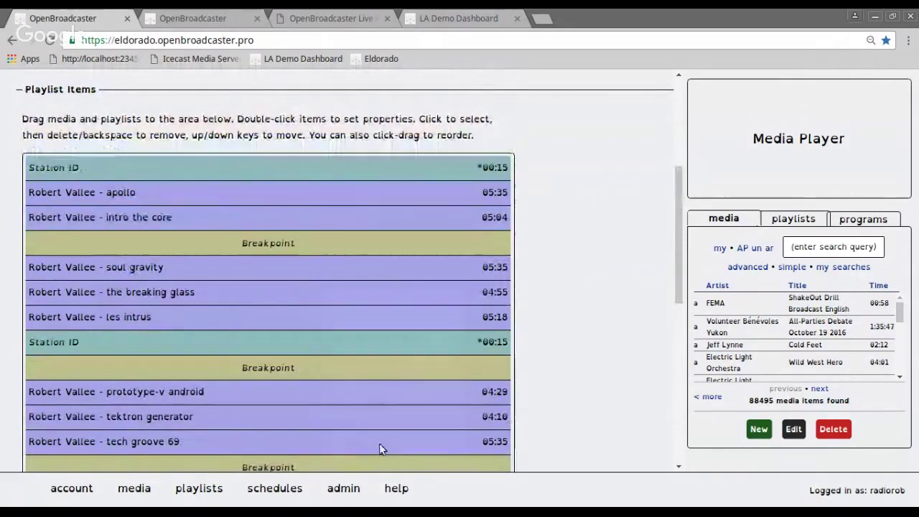
Pause intro the core in the Live Assist player at 03:33
click(292, 20)
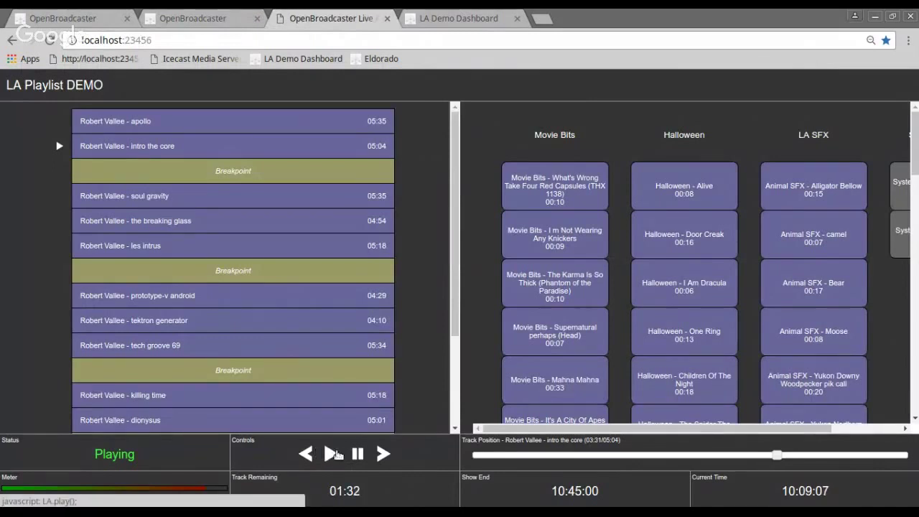
click(359, 454)
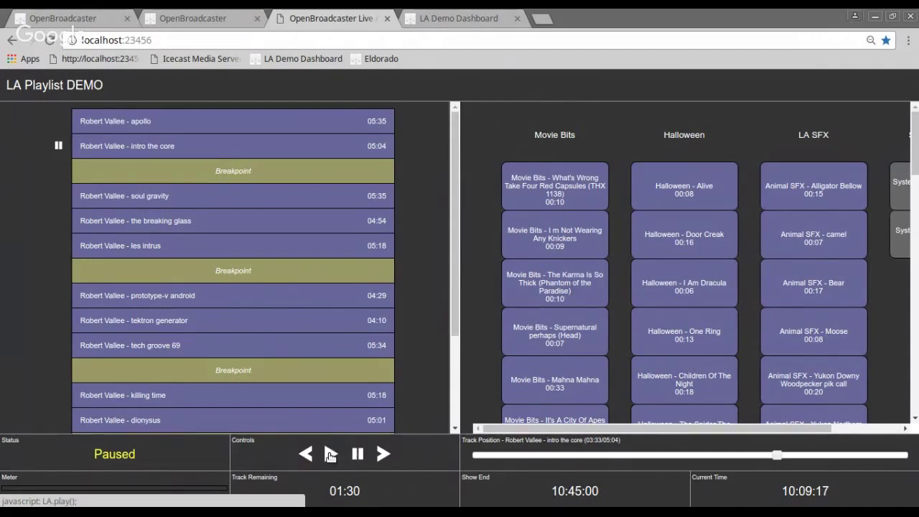
Resume intro the core so it plays through to the first Breakpoint
click(331, 454)
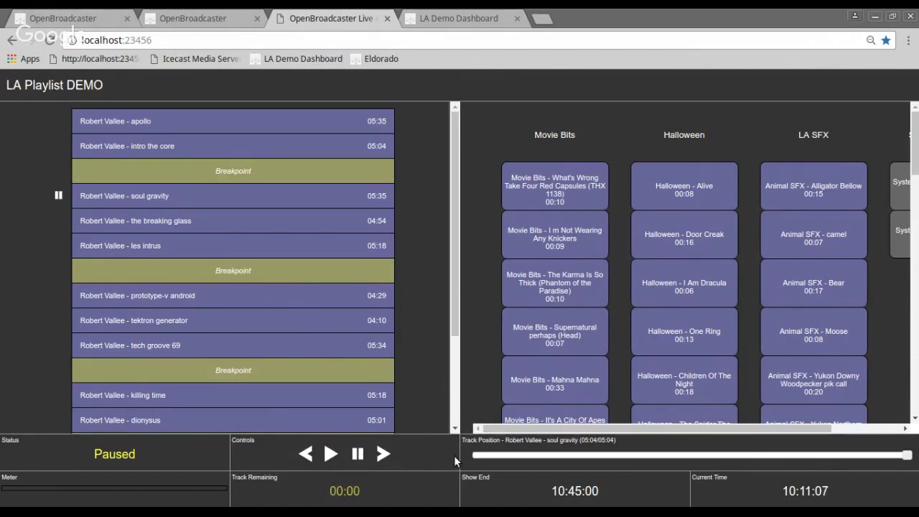
Play past the breakpoint so soul gravity starts playing
click(331, 455)
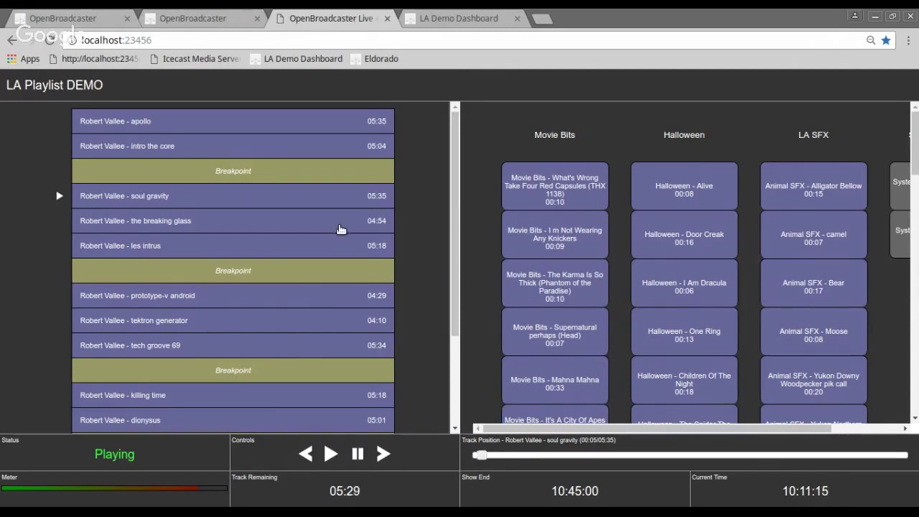
scroll(199, 196, down, 2)
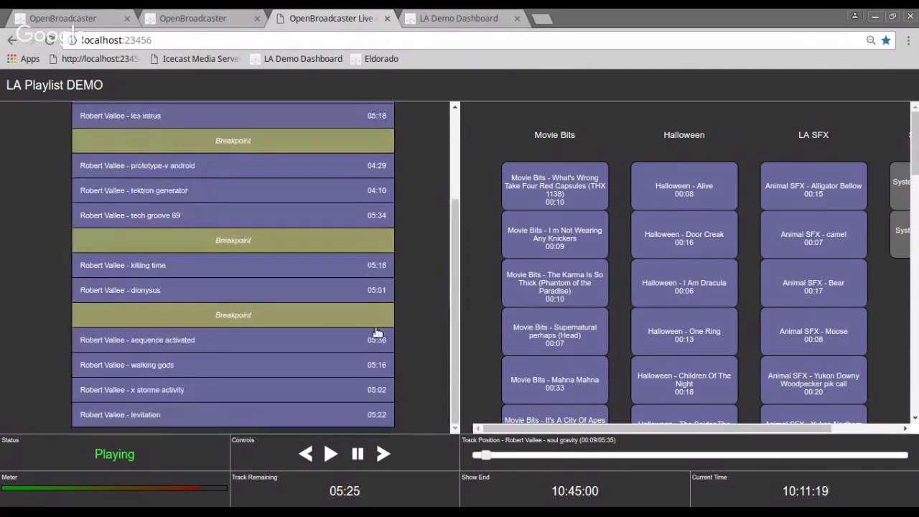
scroll(363, 331, up, 2)
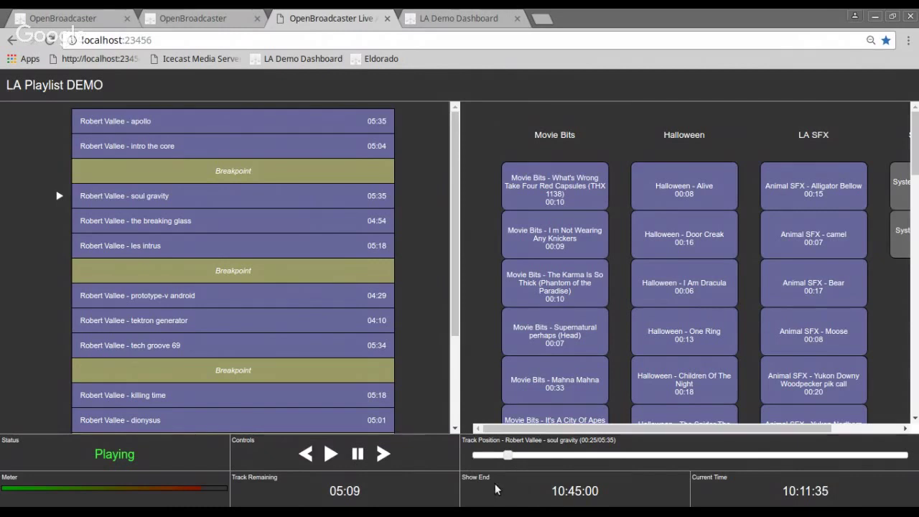
scroll(568, 493, up, 2)
View the Schedule Shows week and the Fri 21 LA Playlist DEMO show's info card
click(201, 18)
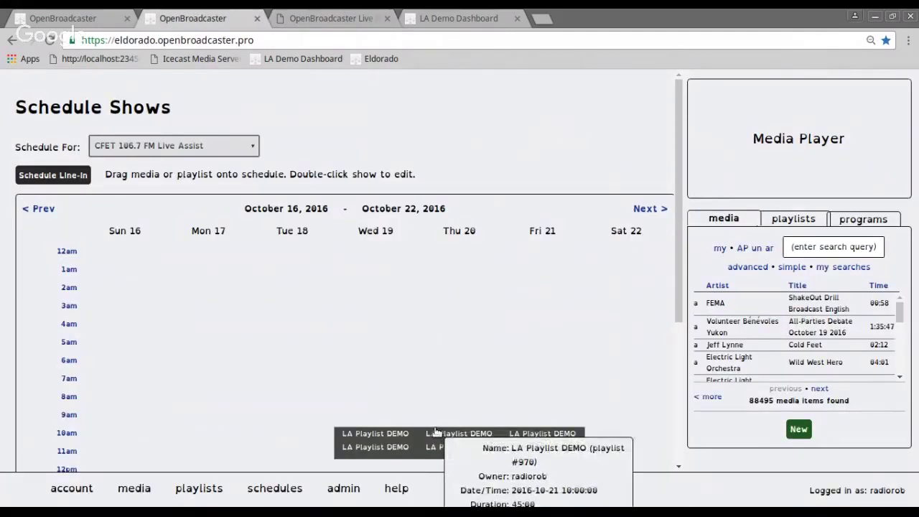
scroll(503, 267, down, 3)
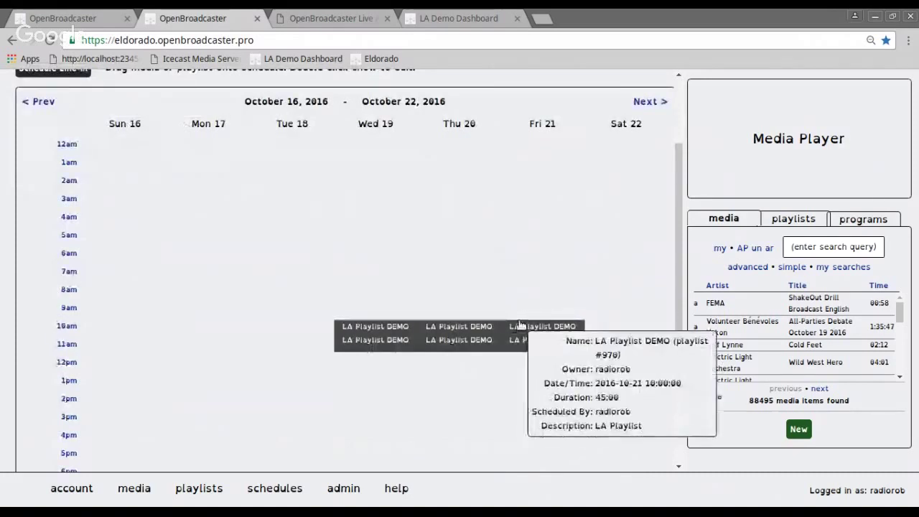
mouse_move(520, 329)
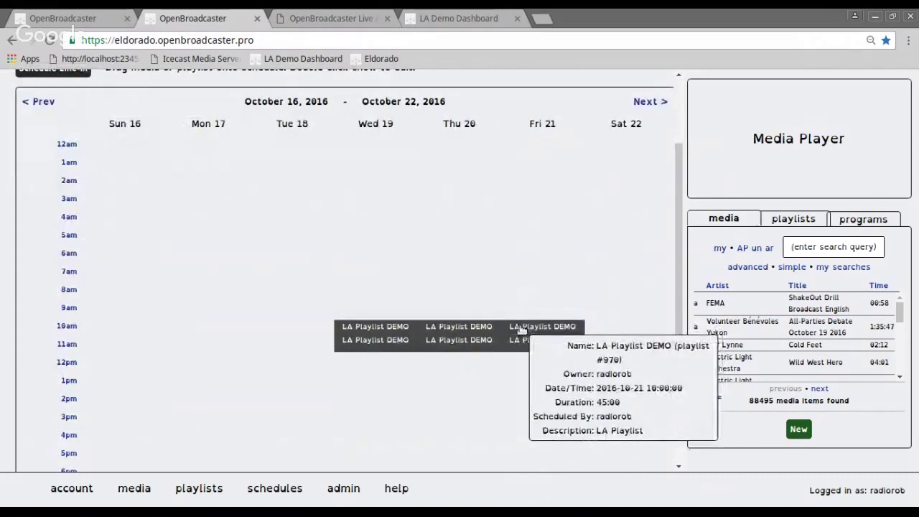
Search the media library for 'vallee', then select LA Playlist DEMO in the playlists list
click(821, 247)
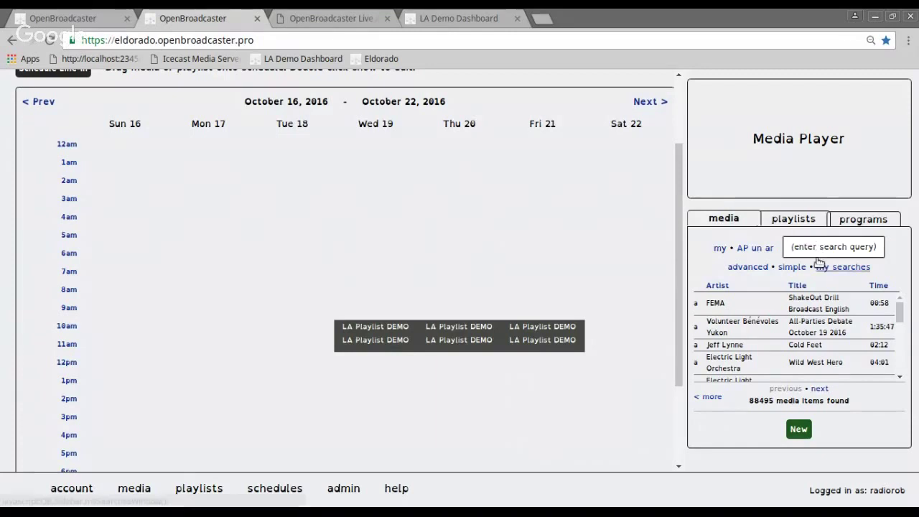
text(va)
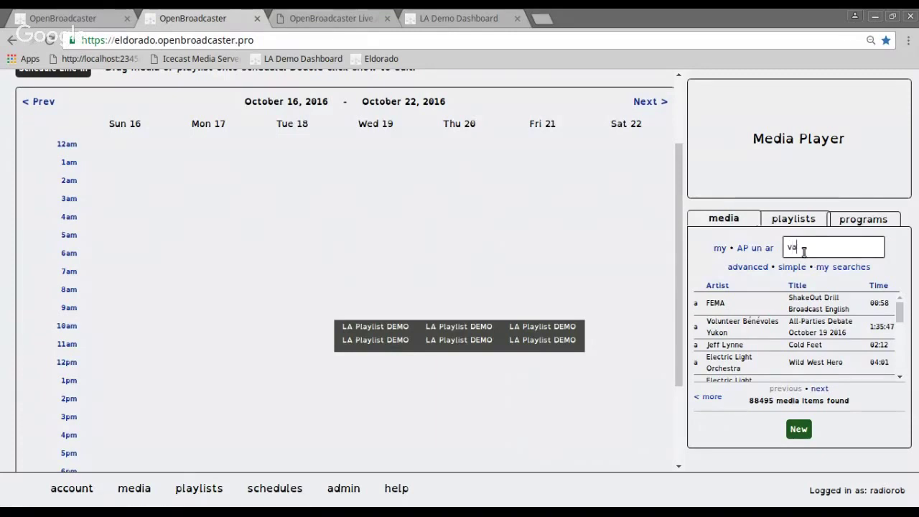
text(lle)
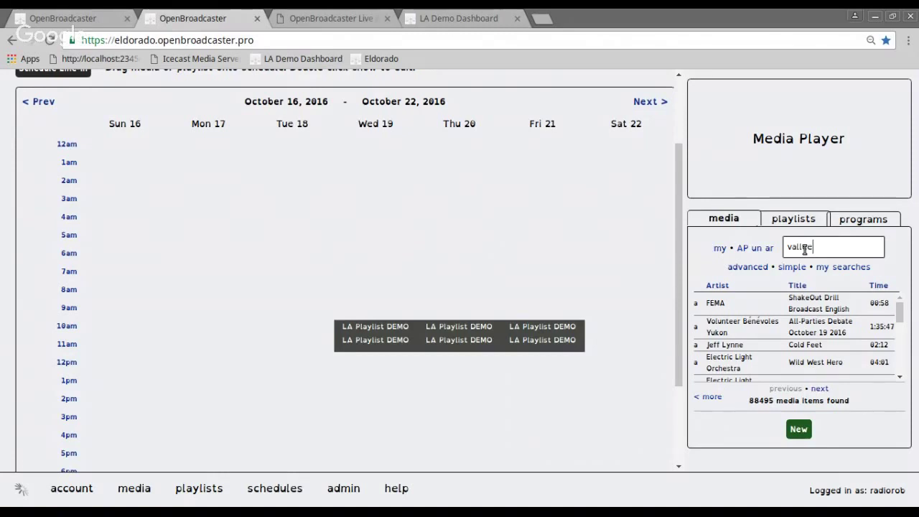
text(e)
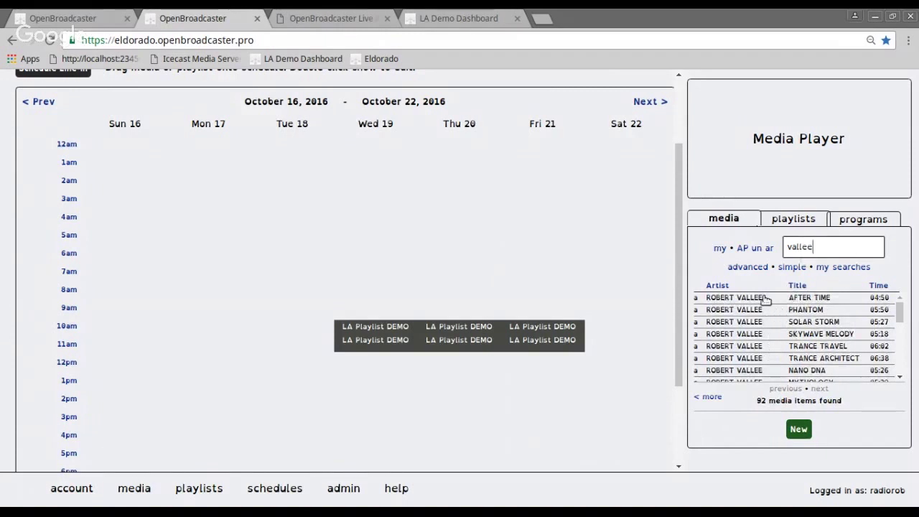
click(785, 220)
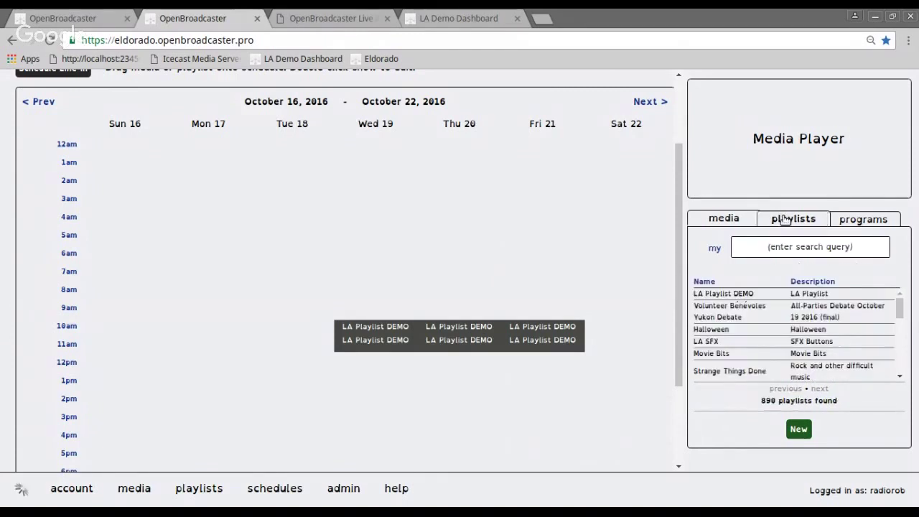
click(777, 295)
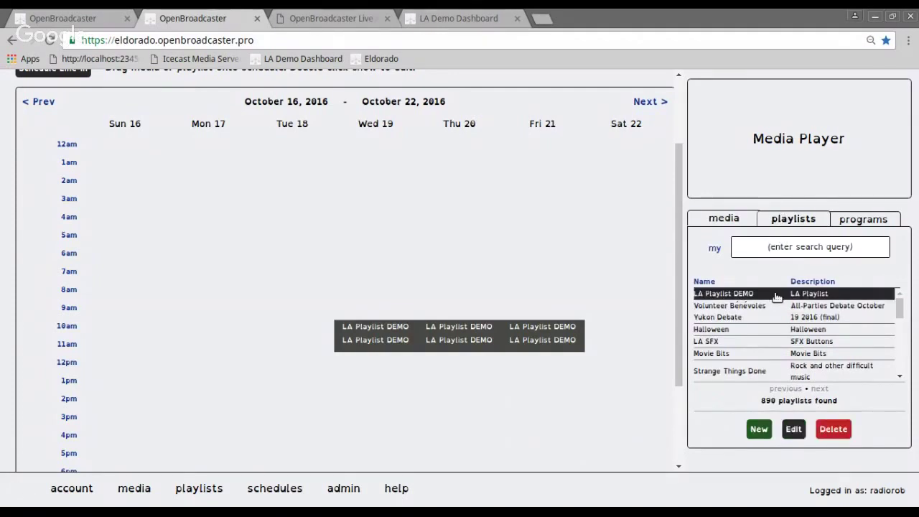
Edit LA Playlist DEMO and append AFTER TIME from the vallee search results
click(796, 429)
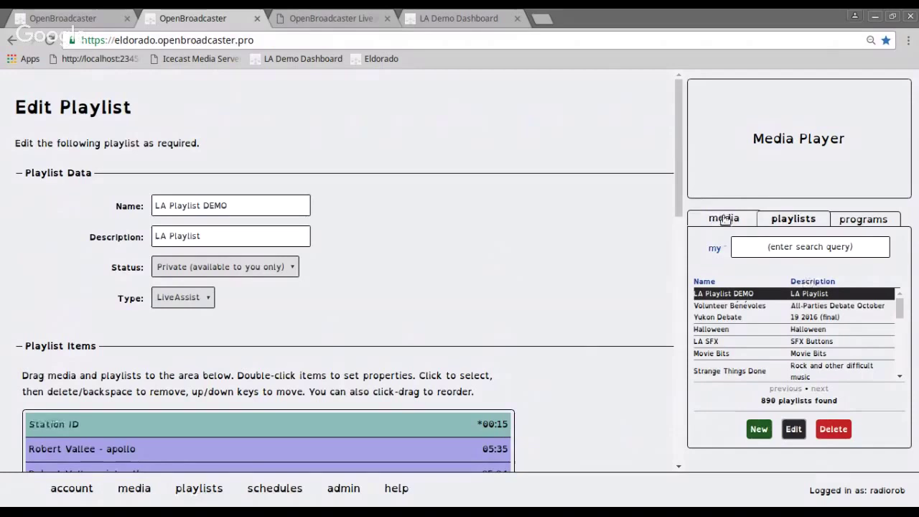
click(726, 219)
scroll(570, 308, down, 8)
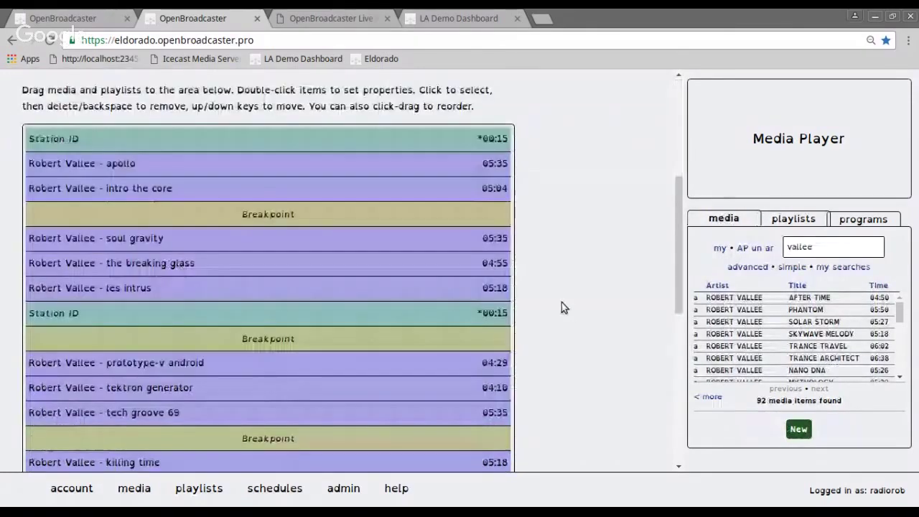
drag(754, 300, 365, 360)
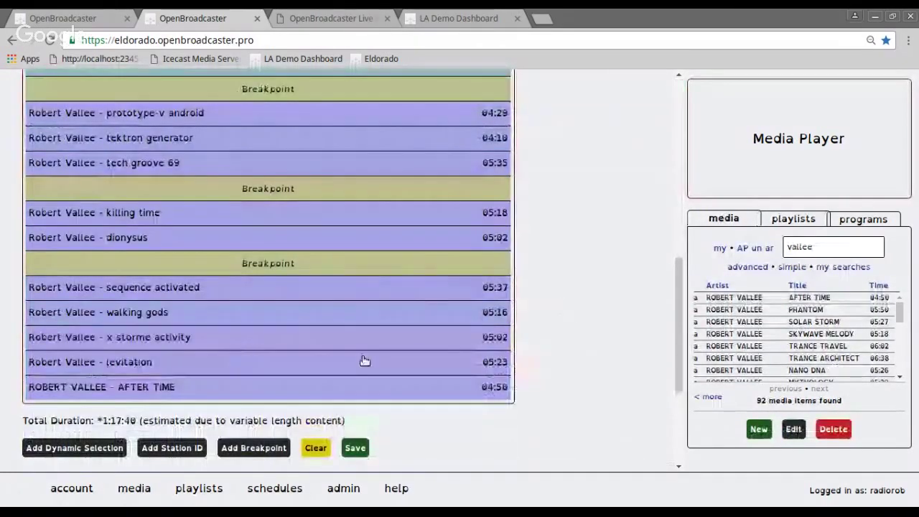
Append AFTER TIME, SOLAR STORM and SKYWAVE MELODY together to the playlist's end
click(758, 301)
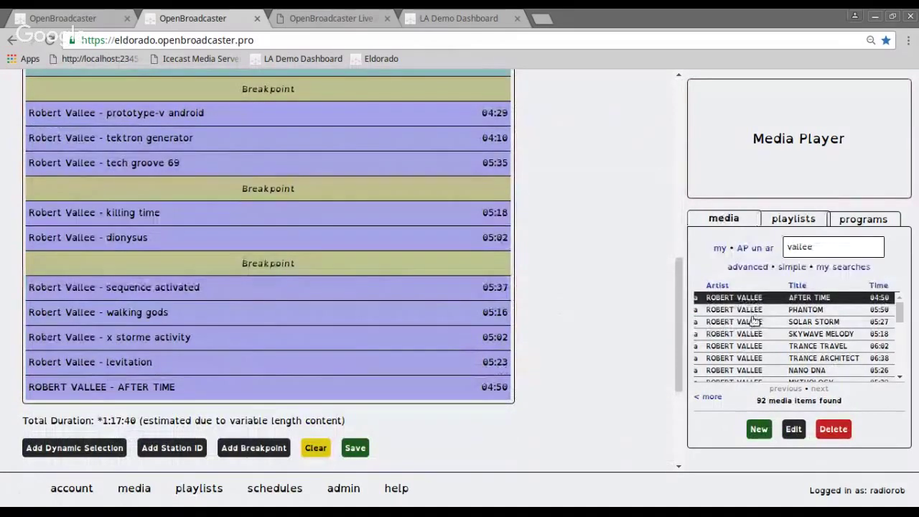
ctrl+click(755, 322)
ctrl+click(754, 335)
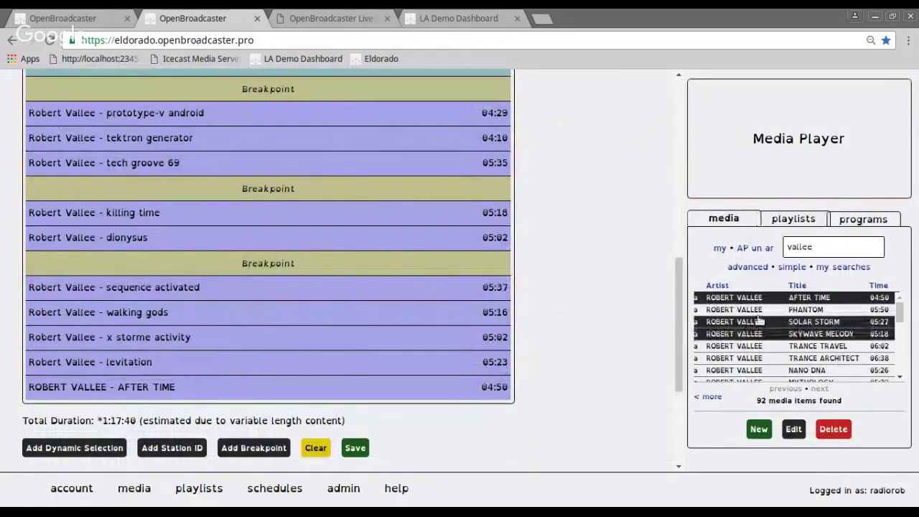
drag(753, 322, 294, 384)
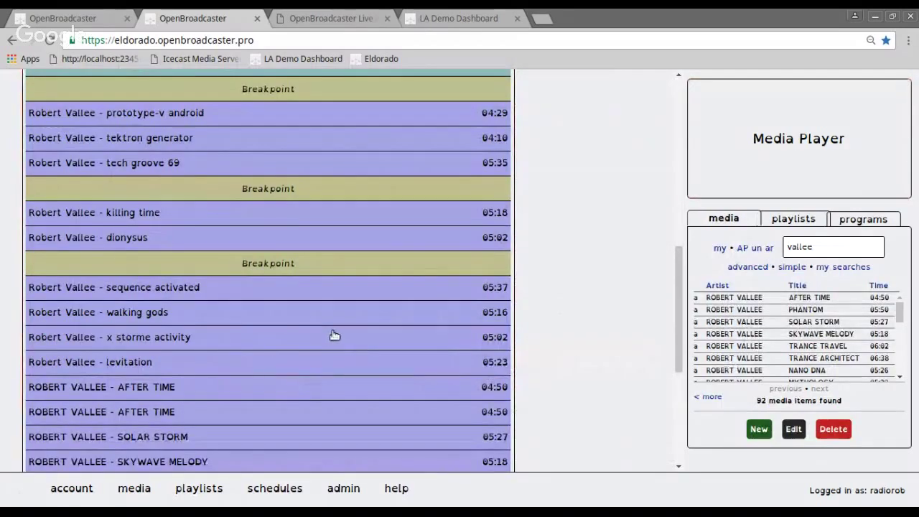
scroll(332, 339, down, 1)
scroll(332, 334, down, 3)
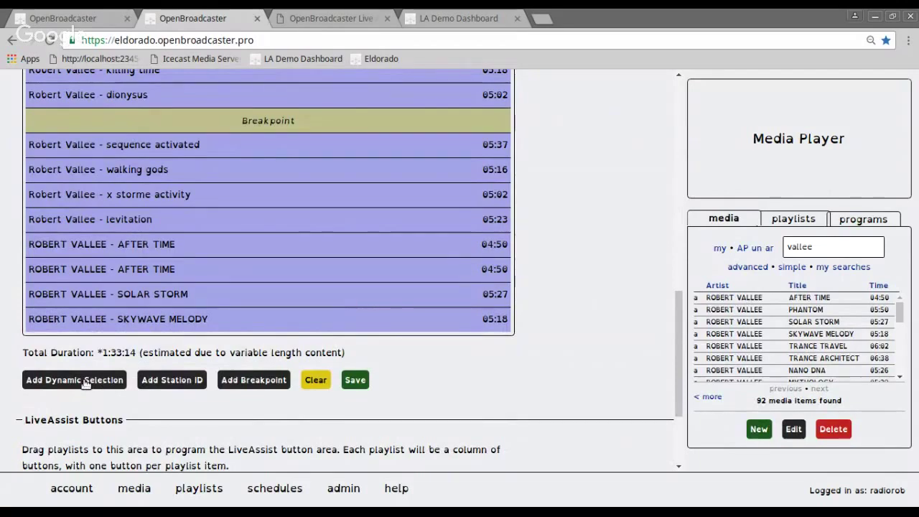
Append a 10-item dynamic selection named 'Vallee', based on the vallee search, to LA Playlist DEMO
click(84, 381)
click(402, 181)
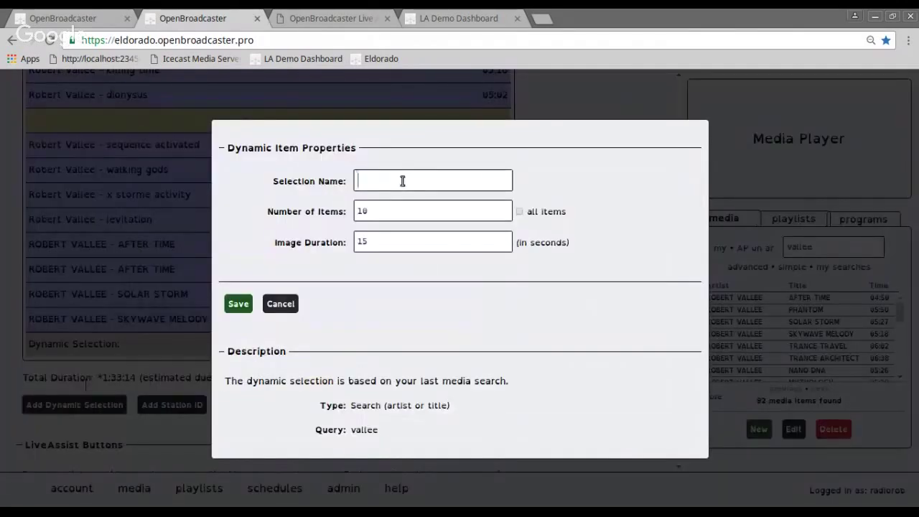
text(Vallee)
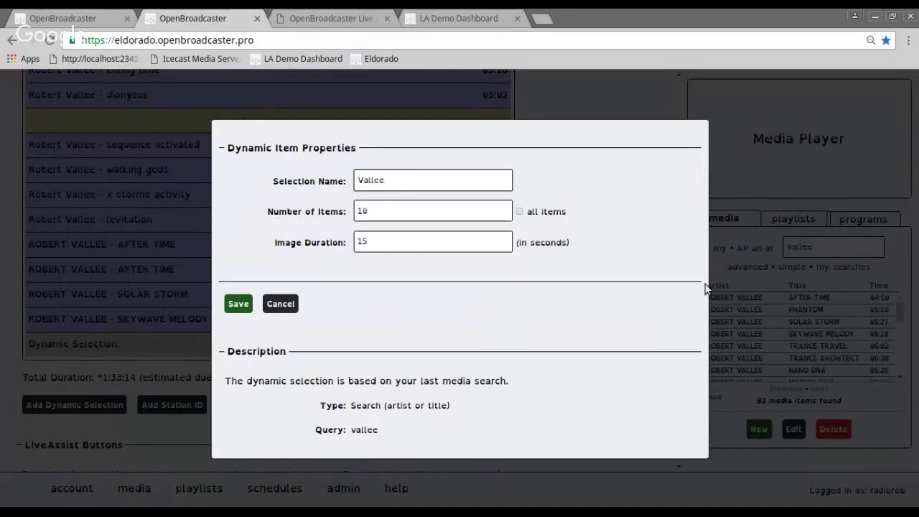
click(385, 212)
click(238, 304)
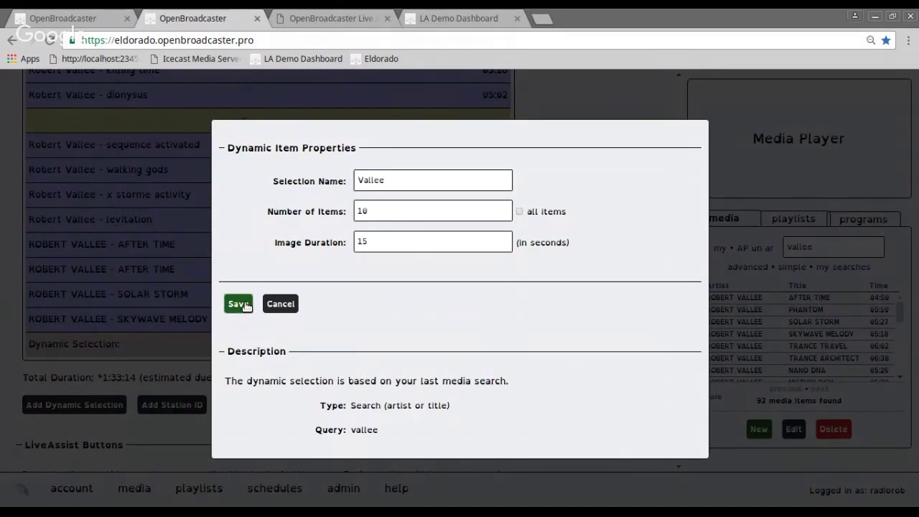
click(239, 304)
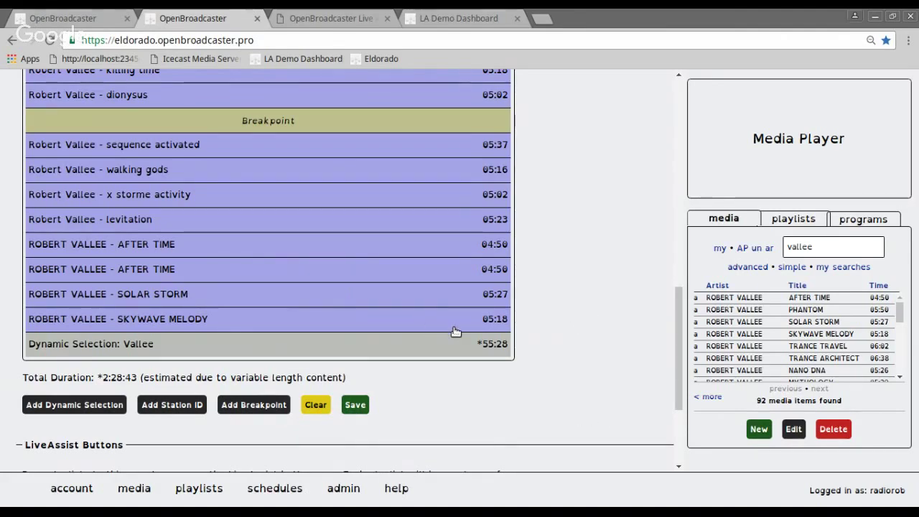
scroll(455, 332, down, 3)
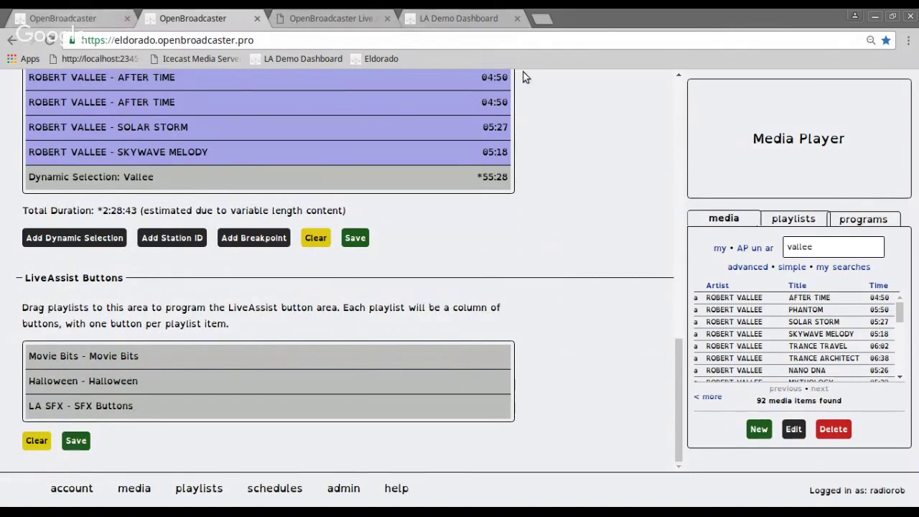
Return to the Live Assist player and scroll through the Movie Bits, Halloween and LA SFX buttons
click(333, 17)
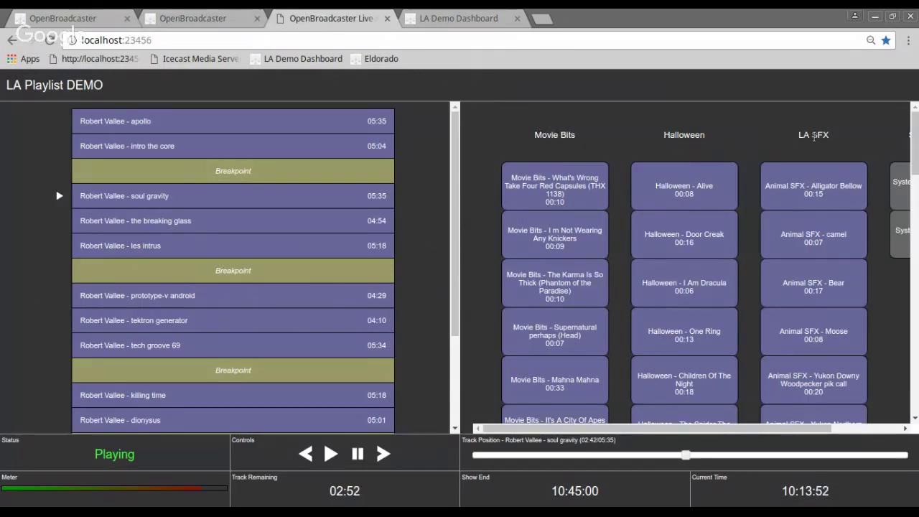
scroll(632, 204, down, 3)
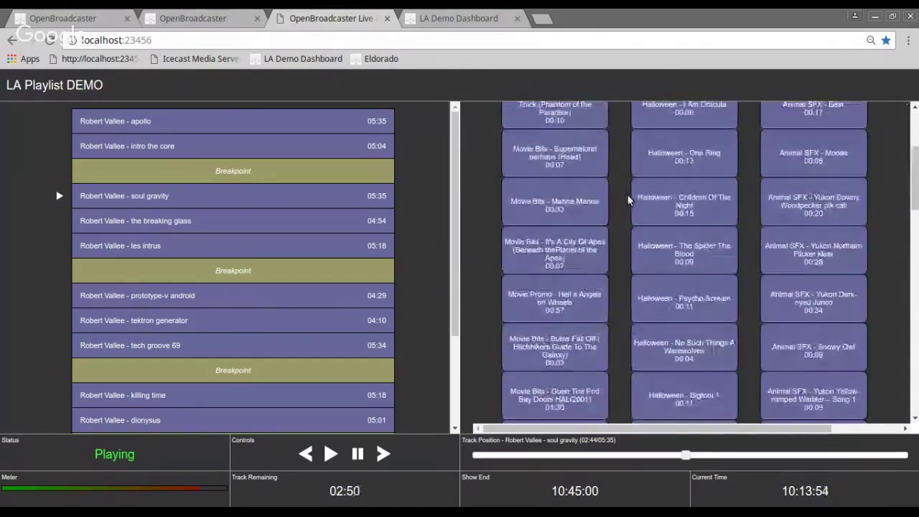
scroll(610, 186, up, 5)
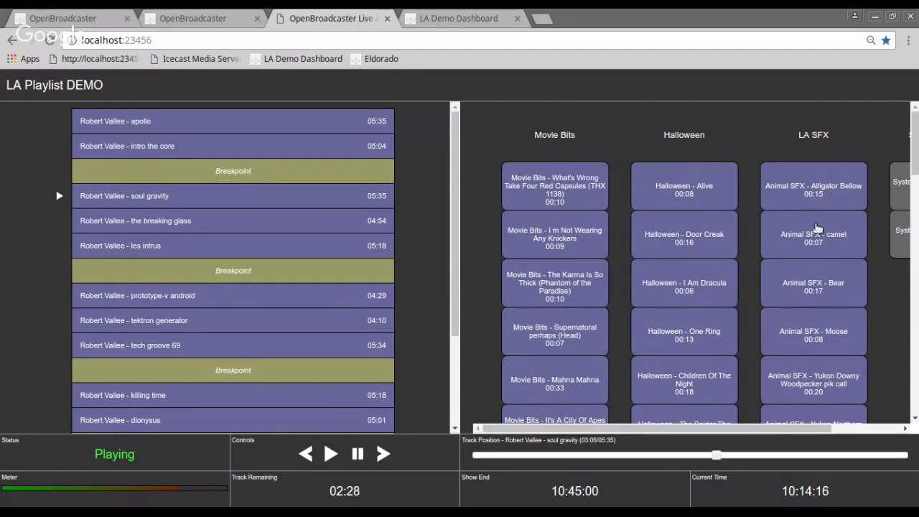
Fire the Bear, One Ring and I Am Dracula effects, resuming soul gravity afterwards
click(816, 287)
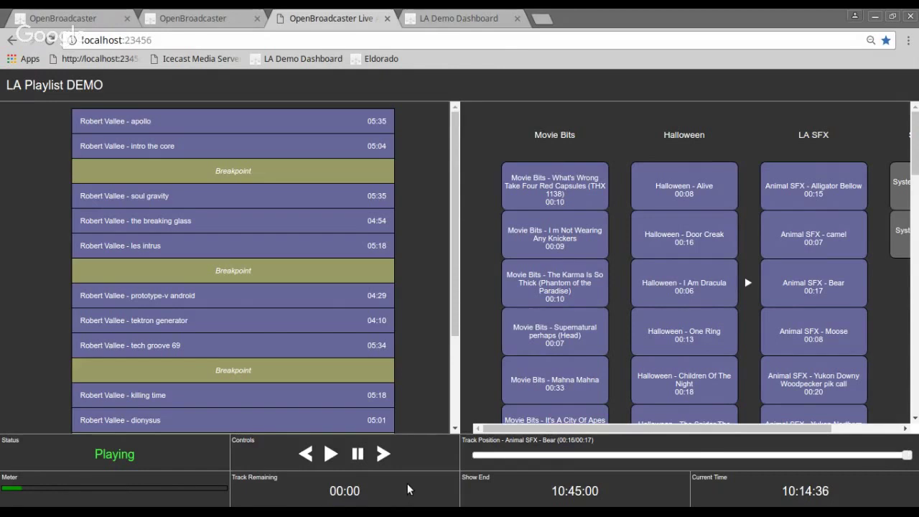
click(330, 455)
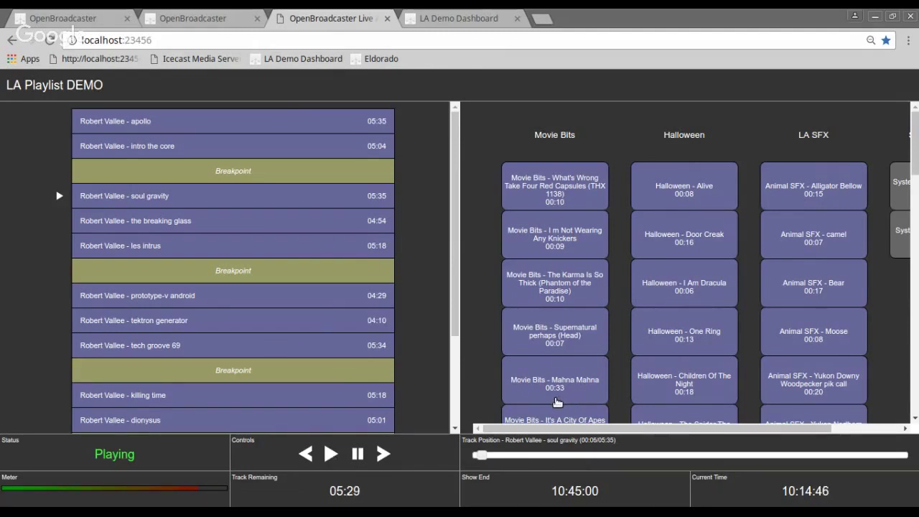
click(701, 338)
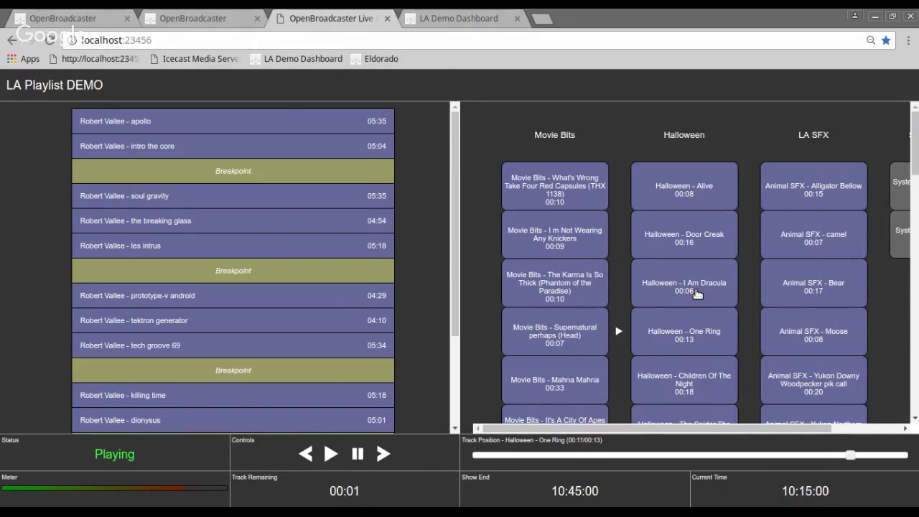
click(695, 291)
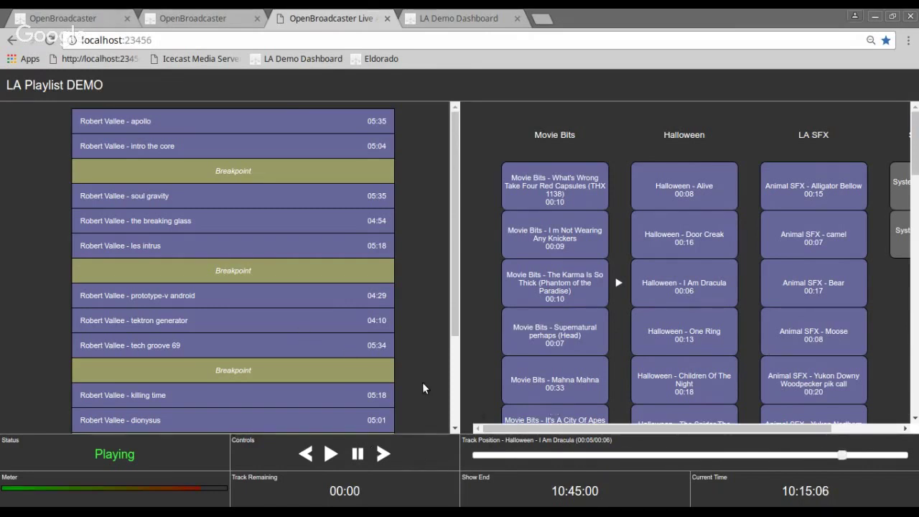
click(331, 454)
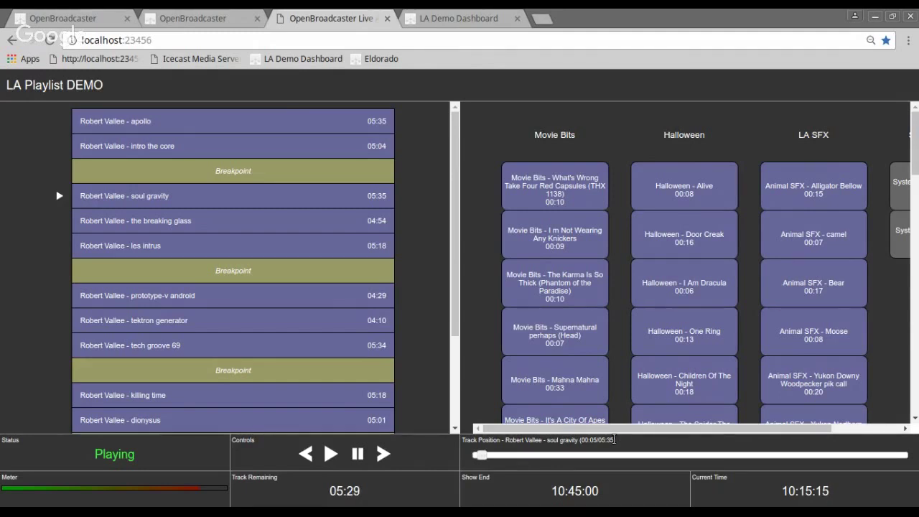
Zoom the page out to 67% so the System Requests column also fits
key(ctrl+plus)
key(ctrl+plus)
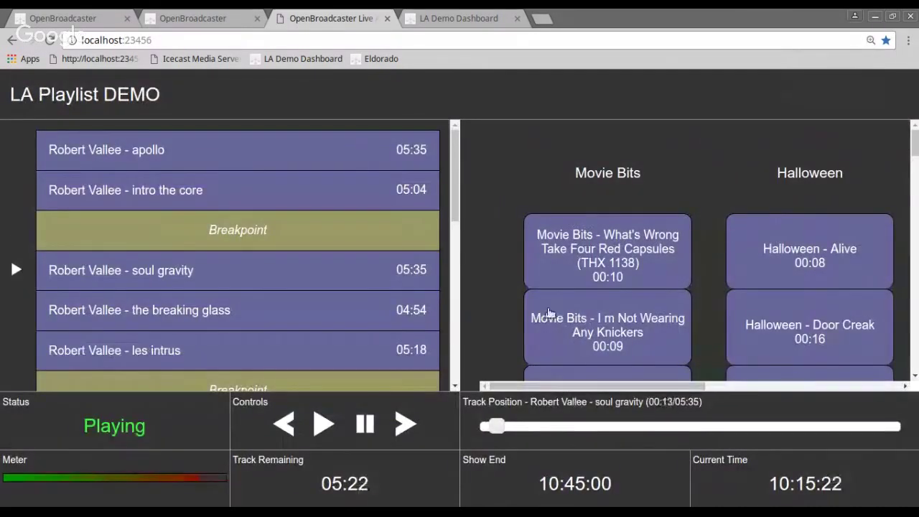
key(ctrl+minus)
key(ctrl+minus)
key(ctrl+minus)
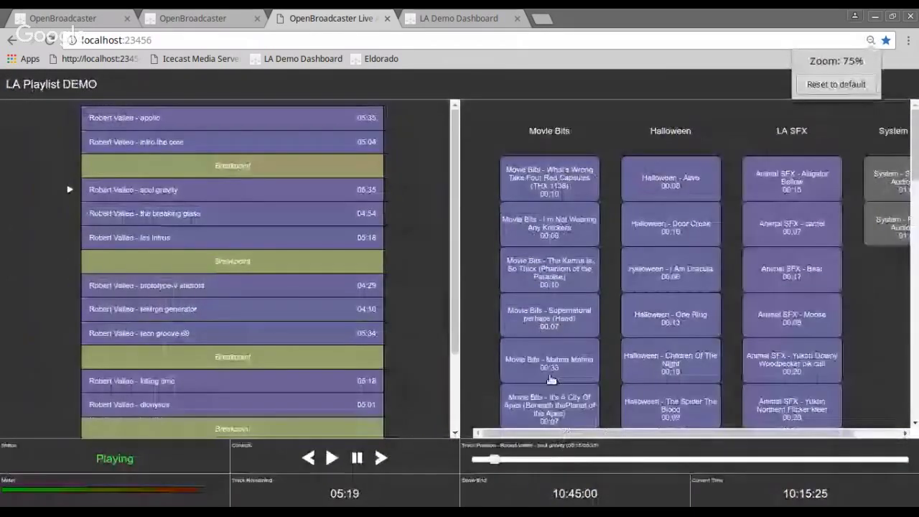
key(ctrl+minus)
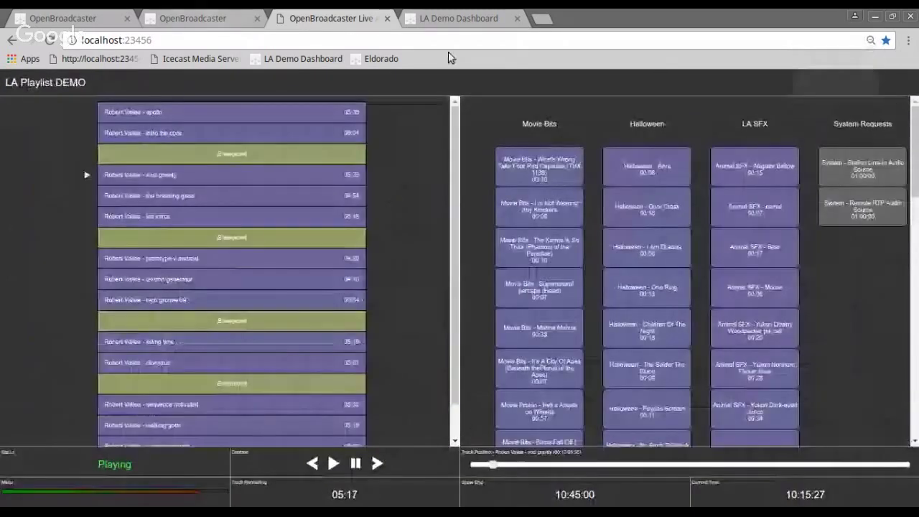
On the playlist editor page, filter sidebar playlists to 'my' (53 found) and select LA SFX
click(215, 18)
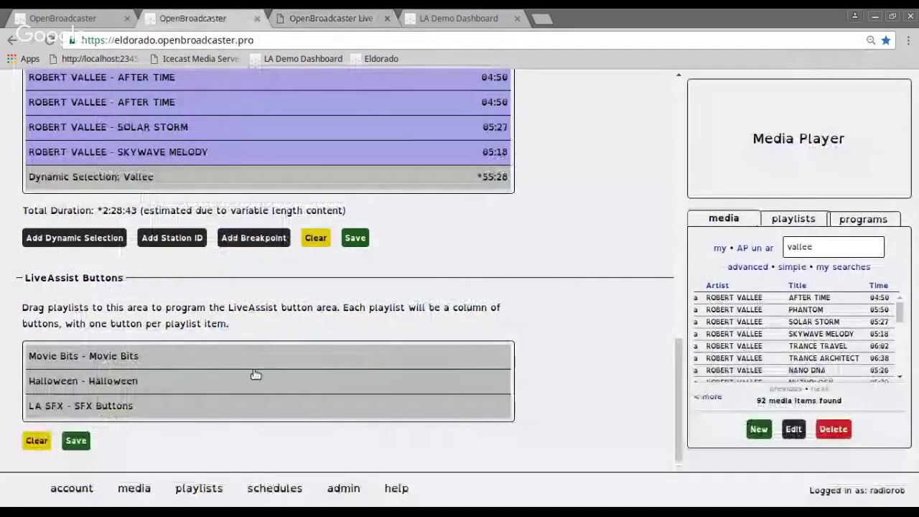
click(796, 219)
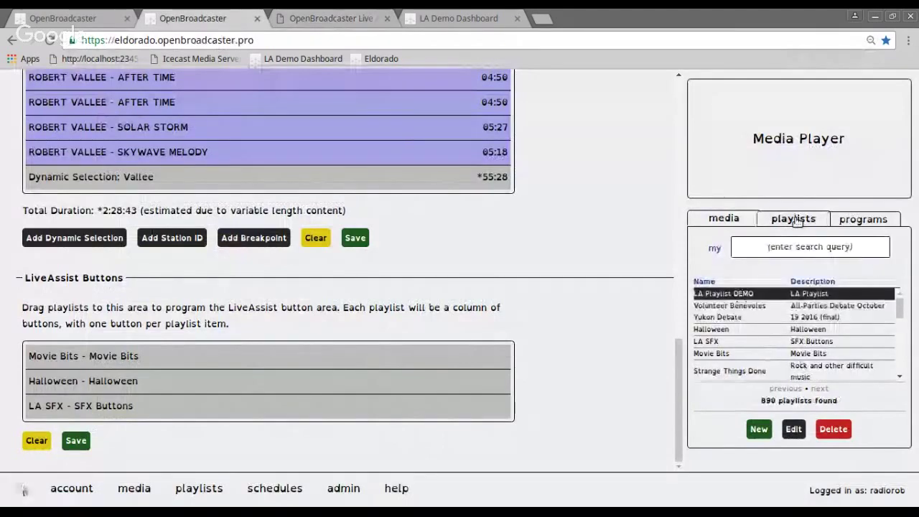
click(714, 250)
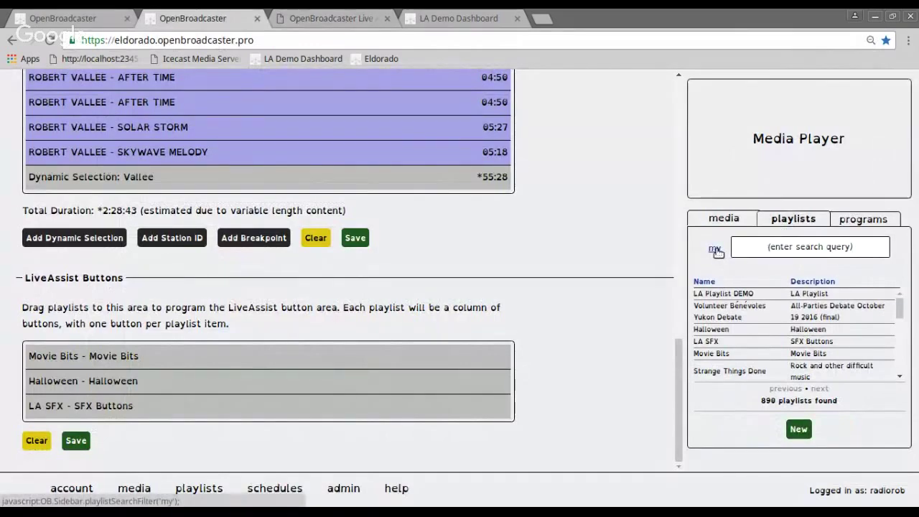
click(717, 250)
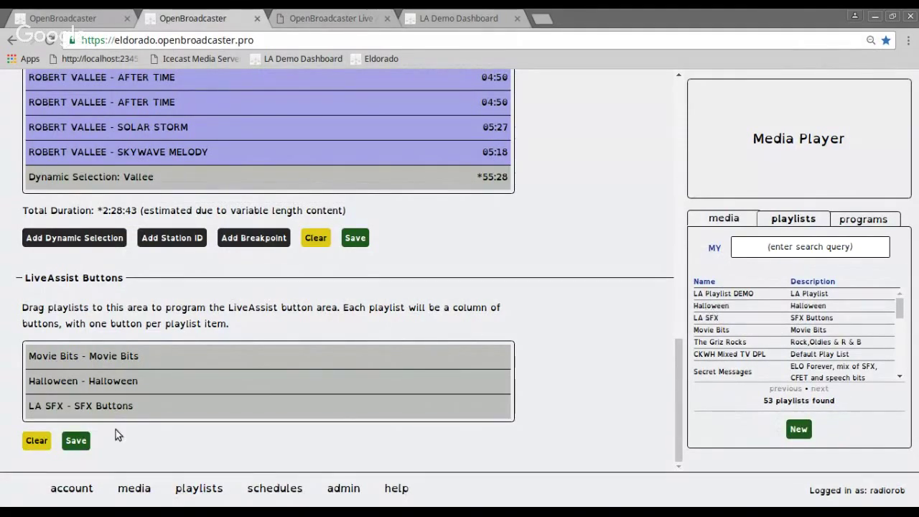
click(733, 321)
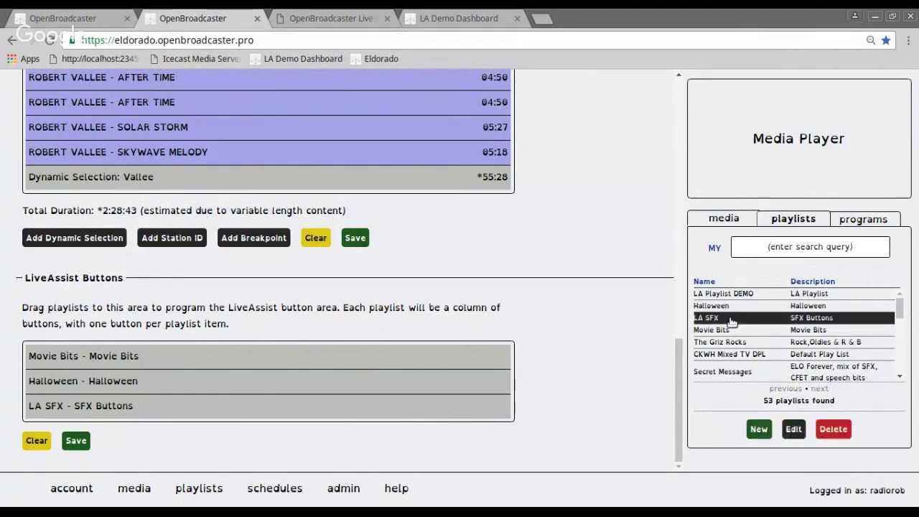
Open LA SFX for editing and search the media sidebar for sfx instead of vallee
click(794, 429)
scroll(417, 280, down, 3)
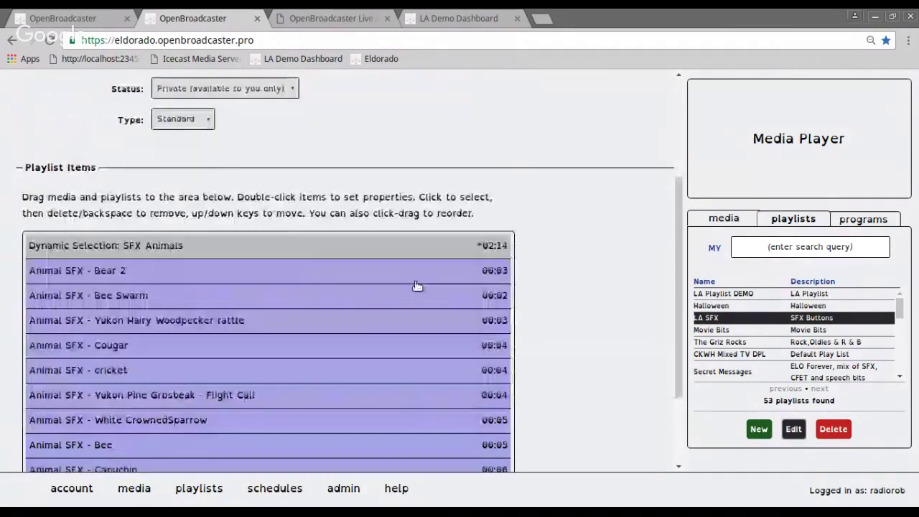
scroll(415, 283, down, 1)
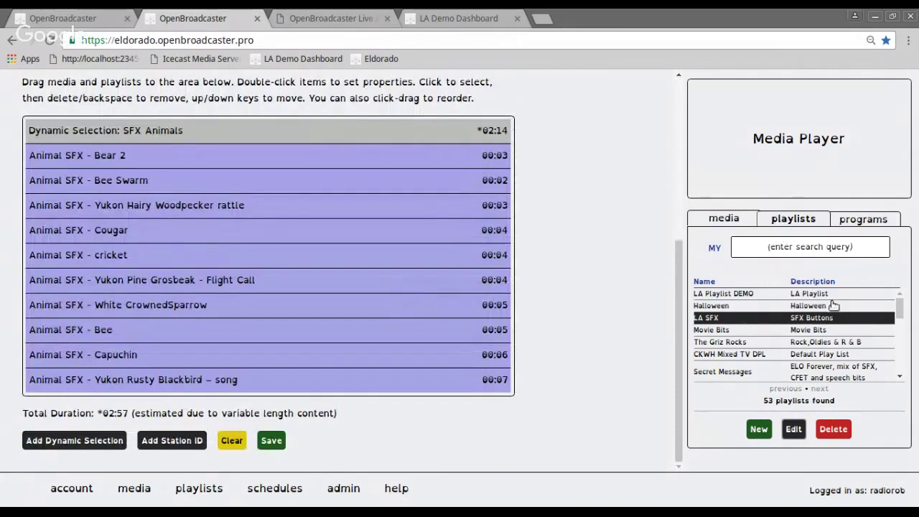
click(722, 220)
click(819, 248)
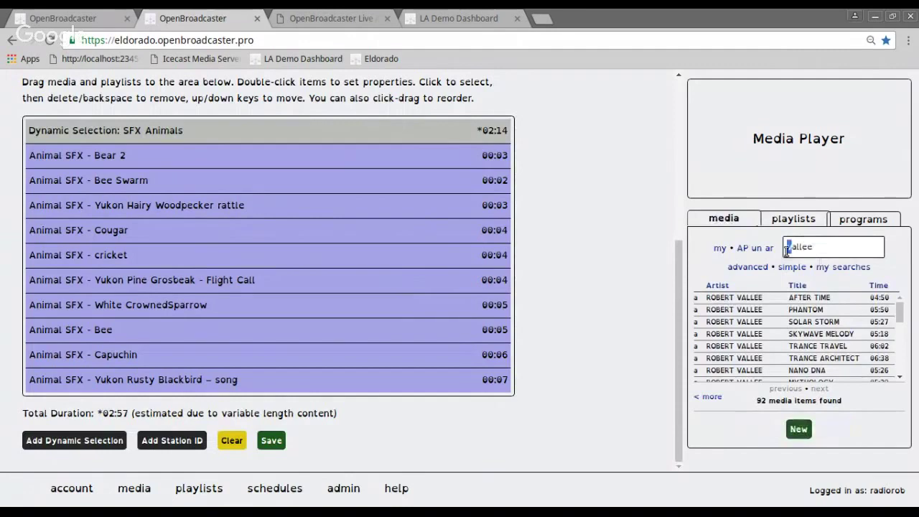
drag(850, 251, 767, 248)
text(sfx)
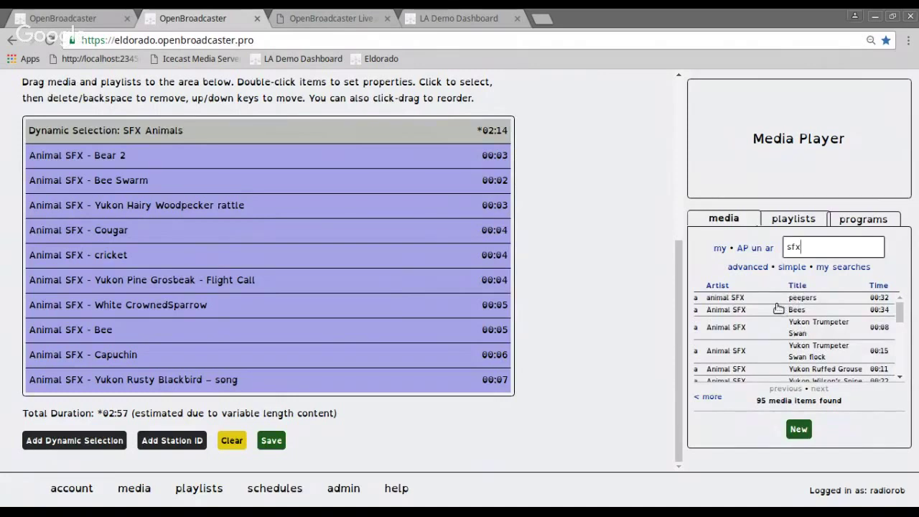
Drag Bees, Yukon Trumpeter Swan twice and Yukon Ruffed Grouse into the LA SFX playlist
click(778, 309)
drag(778, 309, 345, 395)
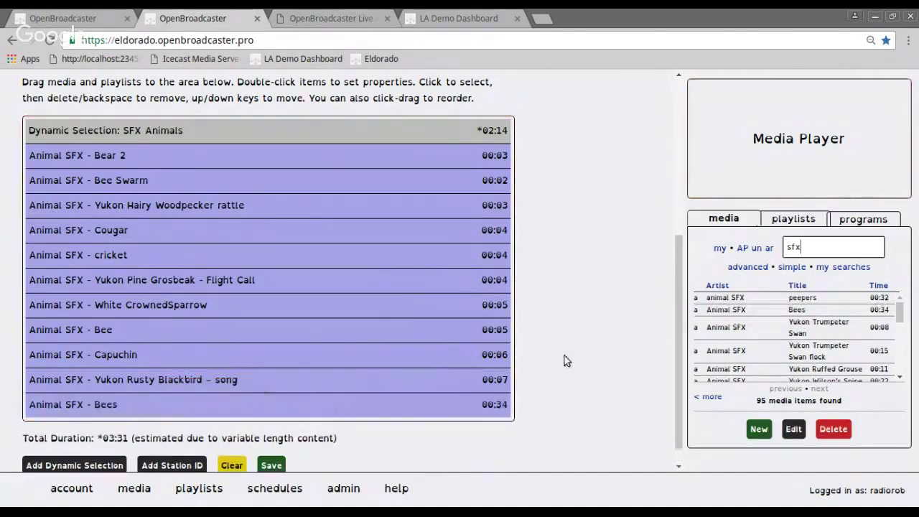
click(779, 330)
drag(780, 329, 216, 409)
click(783, 329)
drag(782, 328, 310, 388)
click(790, 369)
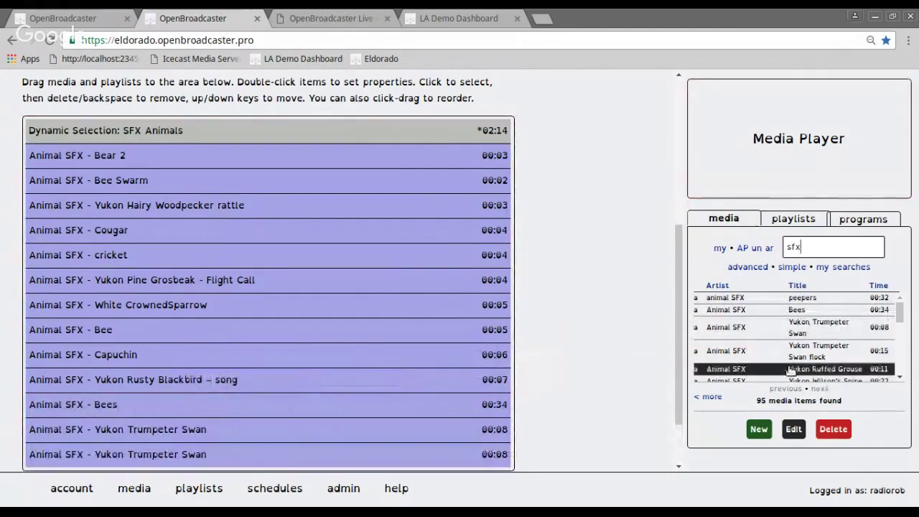
drag(790, 369, 263, 421)
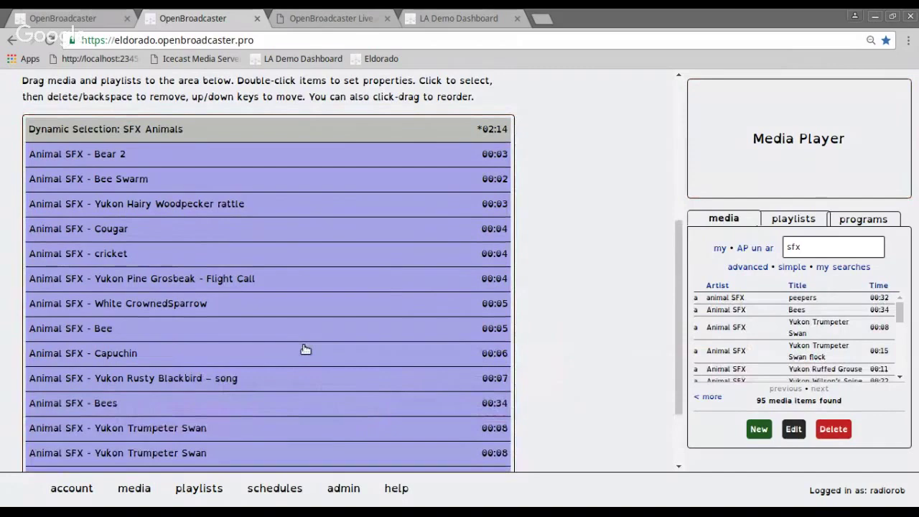
Save the updated LA SFX playlist, now estimated at *03:57
scroll(304, 349, down, 3)
click(273, 441)
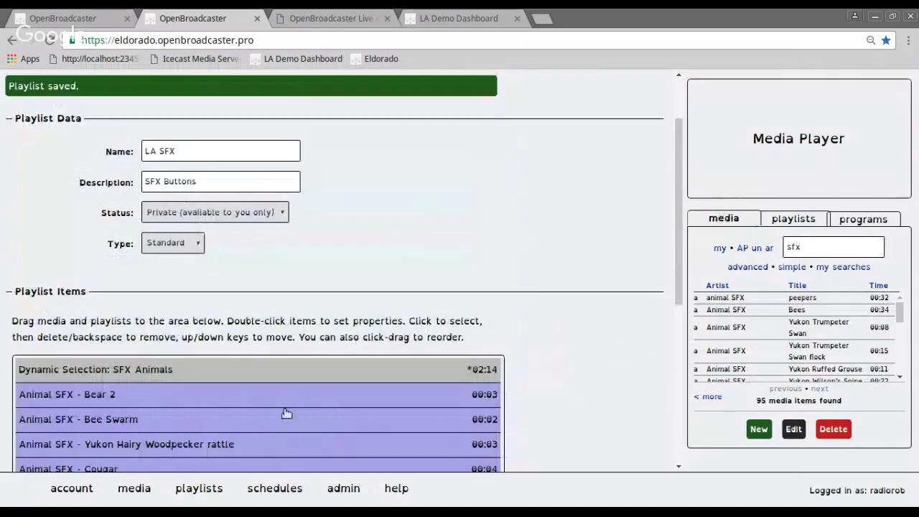
scroll(474, 419, down, 1)
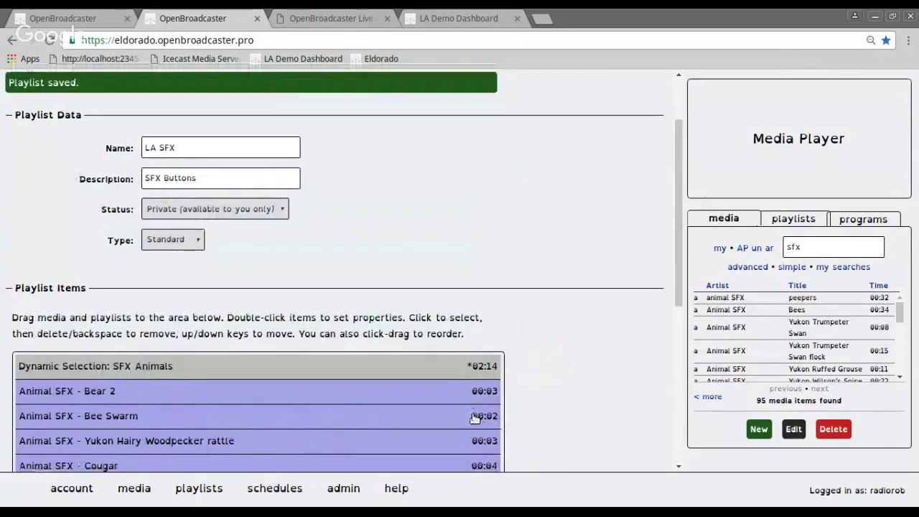
scroll(474, 419, down, 3)
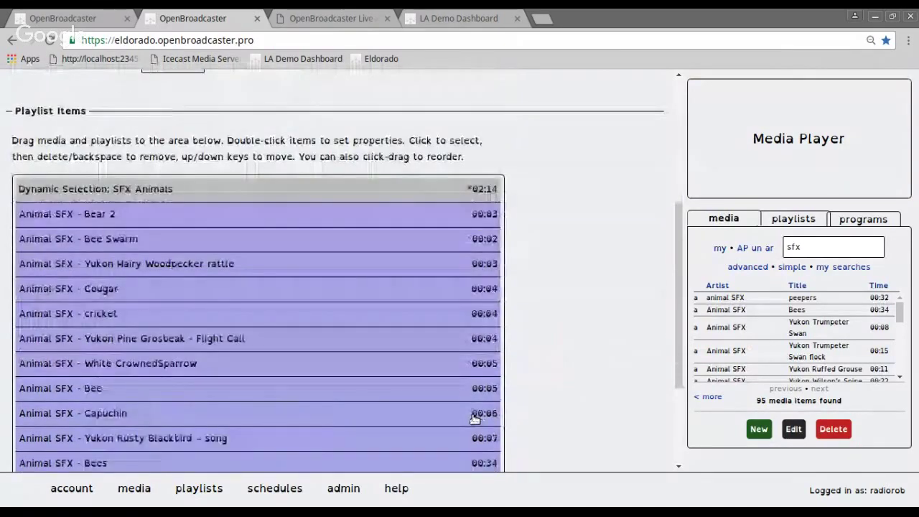
scroll(474, 418, down, 2)
Edit LA Playlist DEMO and drop LA SFX into LiveAssist Buttons after Movie Bits, Halloween and LA SFX
click(793, 221)
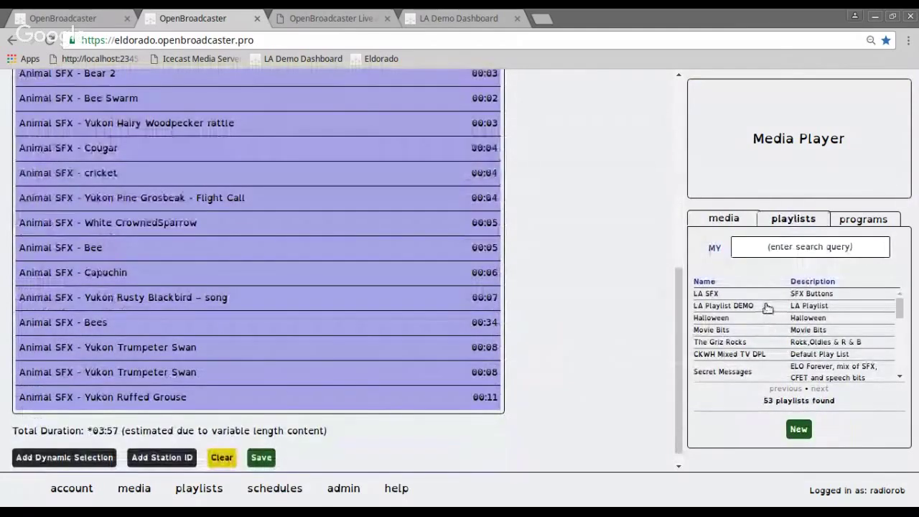
click(763, 306)
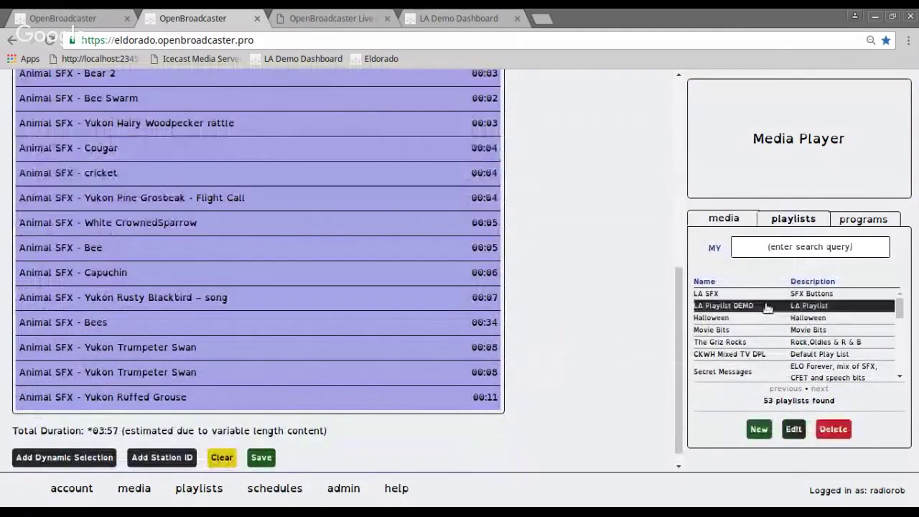
click(794, 430)
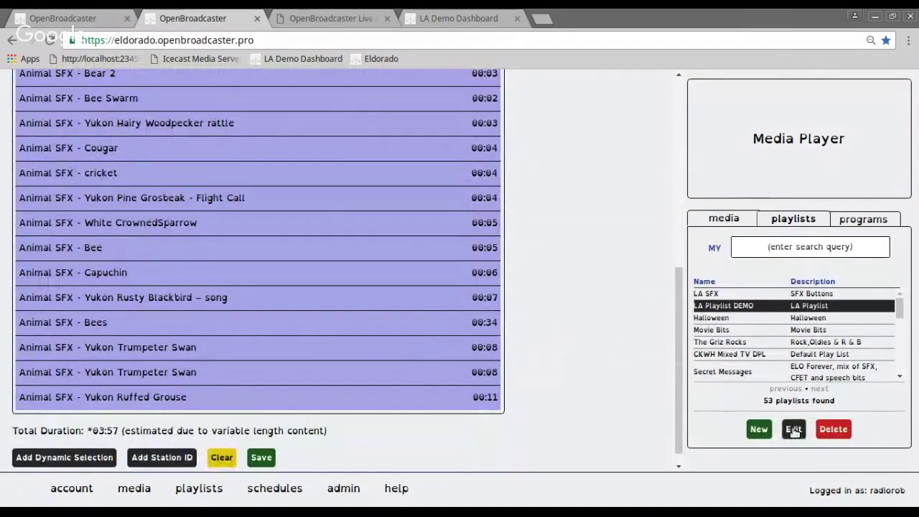
scroll(549, 287, down, 10)
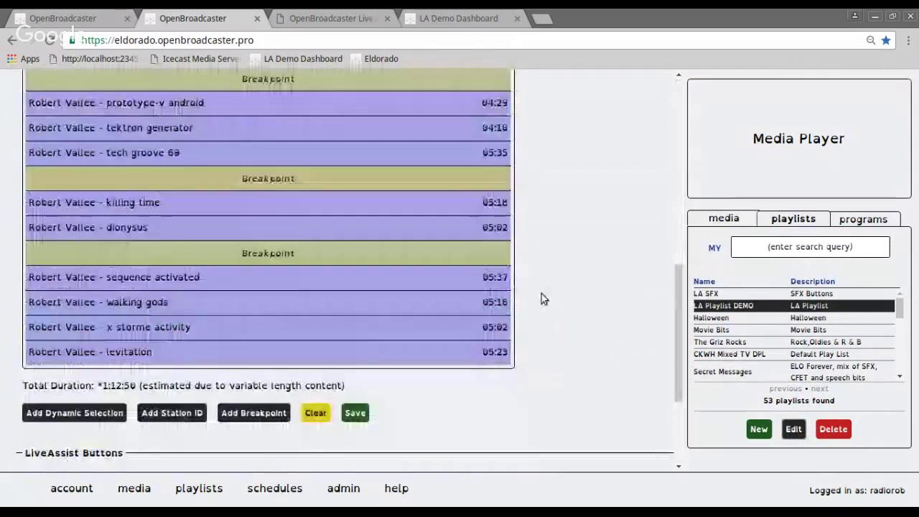
scroll(542, 294, down, 3)
click(771, 298)
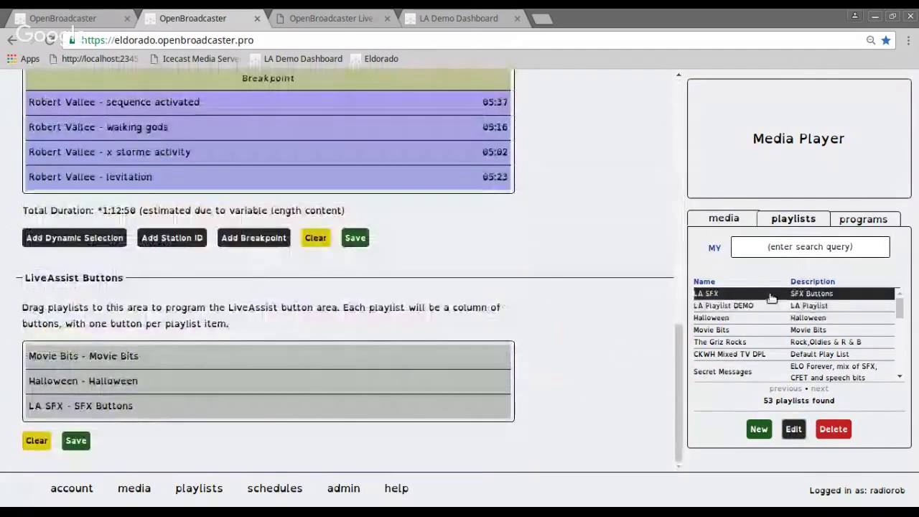
drag(765, 296, 143, 404)
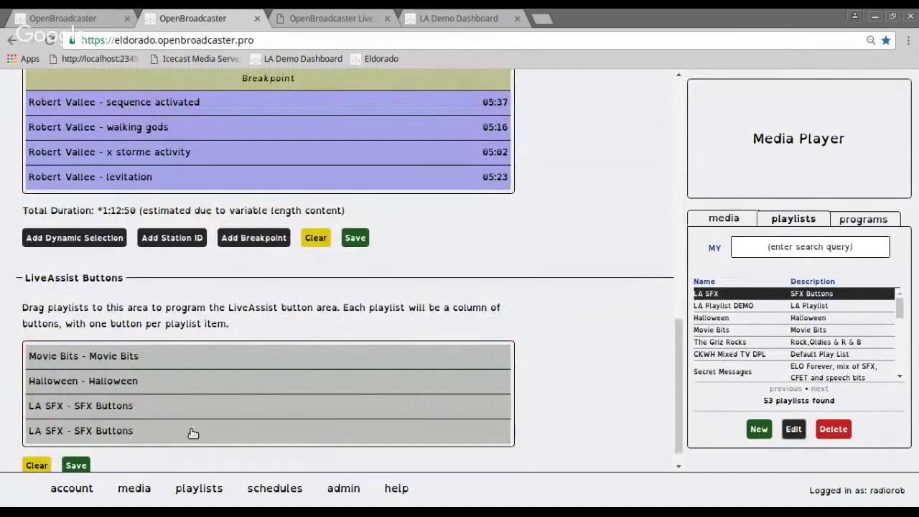
Switch back to the Live Assist browser tab, where soul gravity is still playing
click(316, 20)
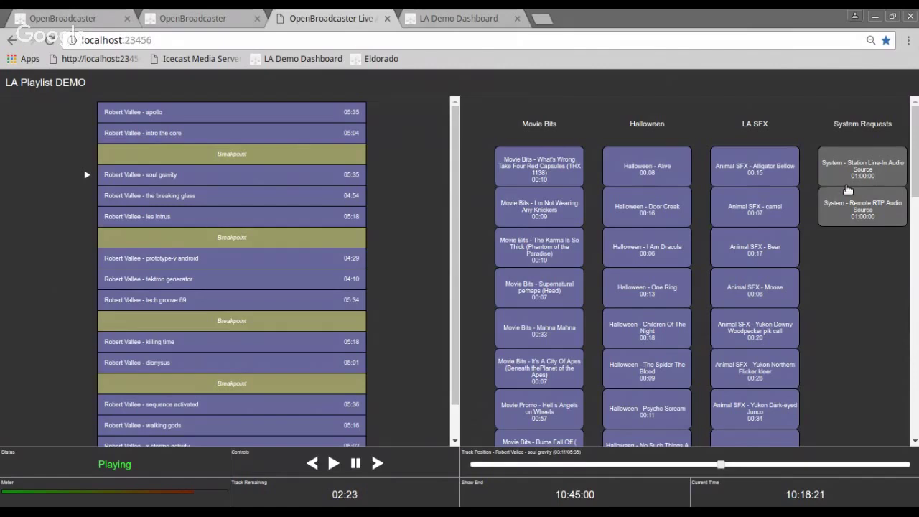
Zoom the Live Assist page in twice and scroll the button panel right to System Requests
key(ctrl+plus)
key(ctrl+plus)
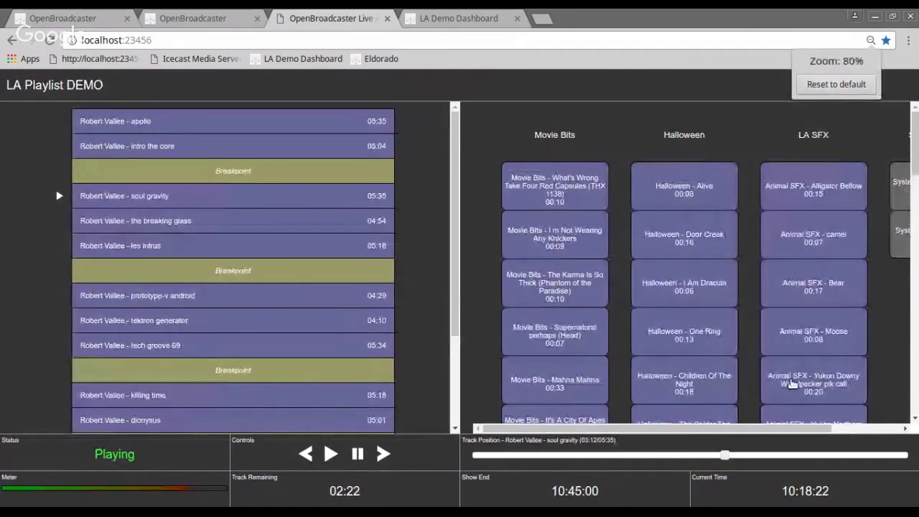
key(ctrl+plus)
drag(809, 411, 886, 415)
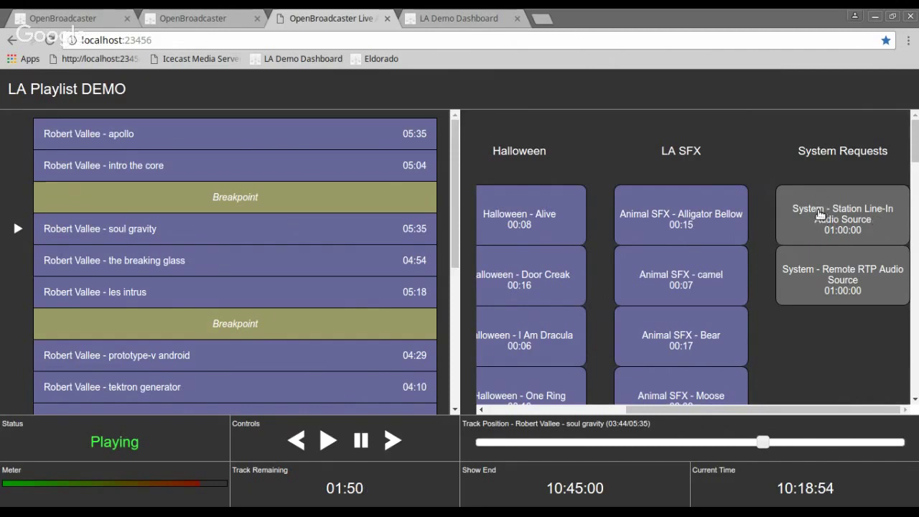
Put System - Station Line-In Audio Source on air in place of soul gravity
click(819, 214)
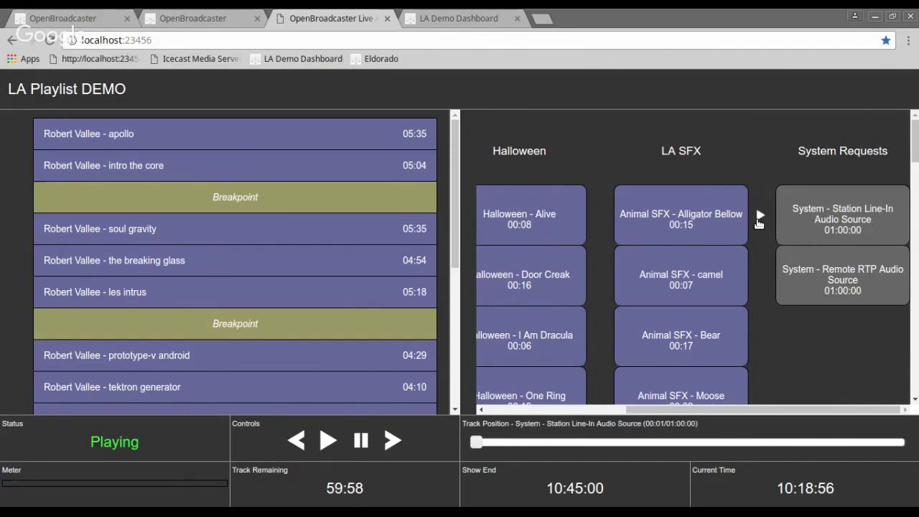